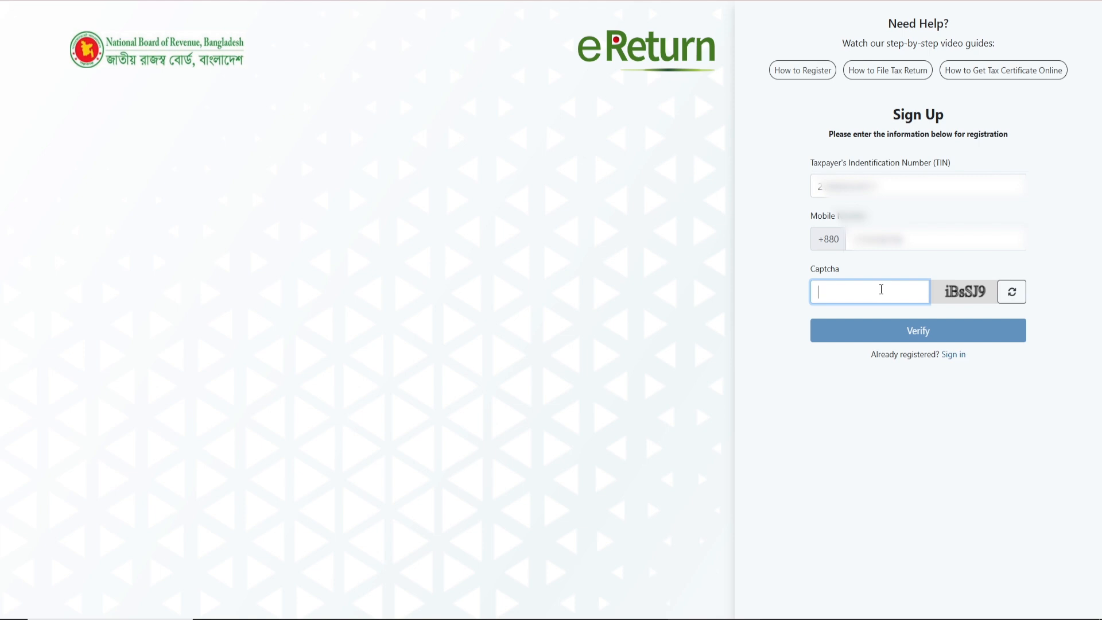
Verify the sign-up with the captcha and enter the SMS one-time code
click(894, 333)
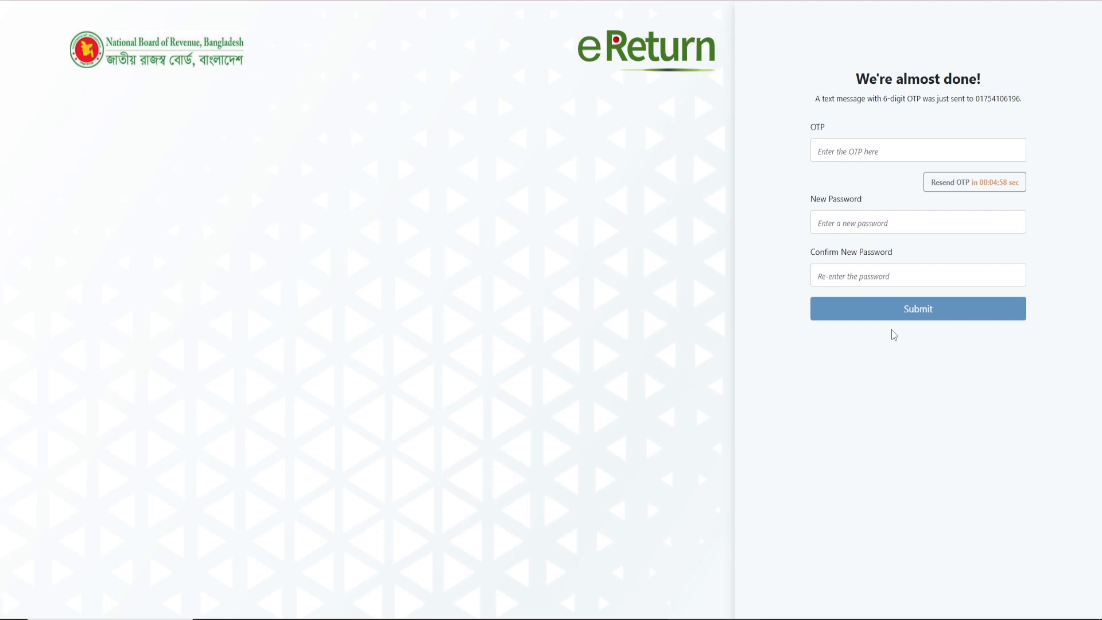
click(861, 150)
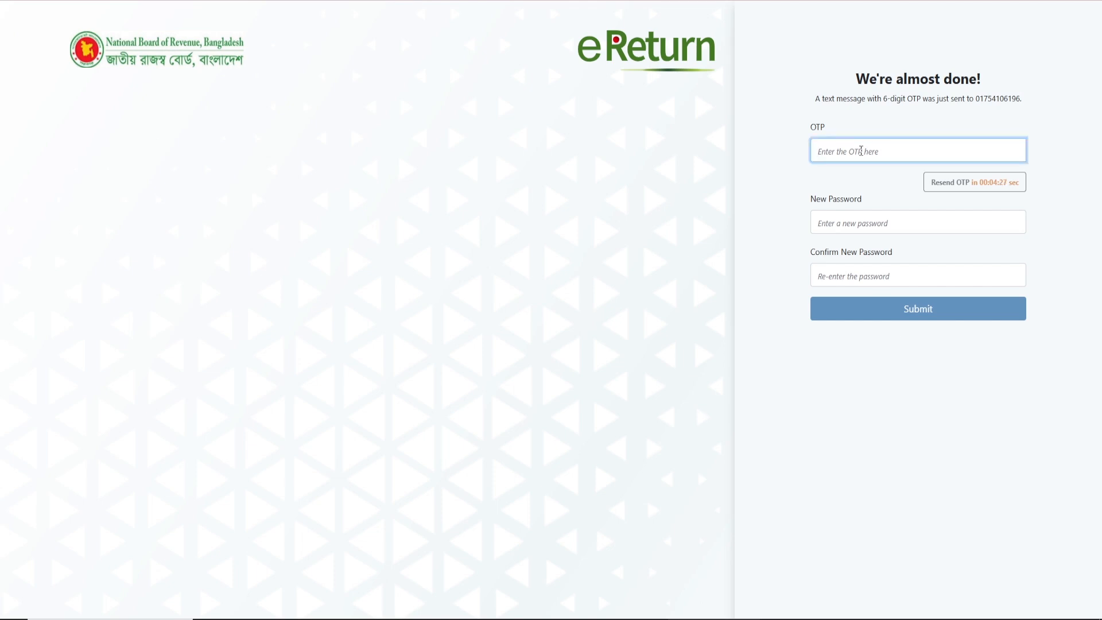
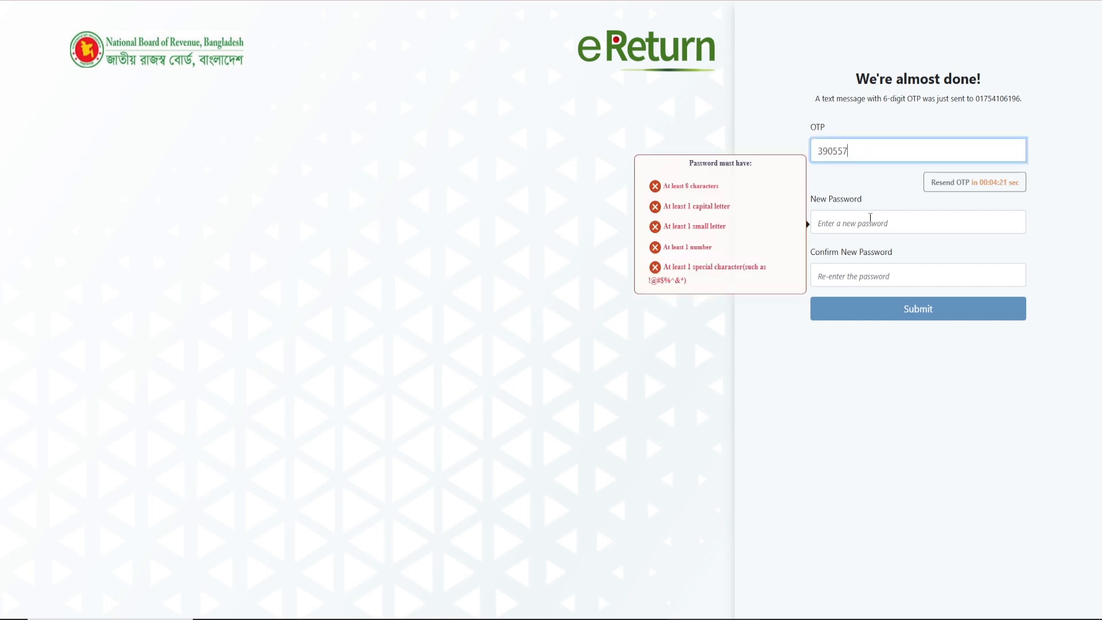
Set and confirm the new account password, then finish registration
click(871, 218)
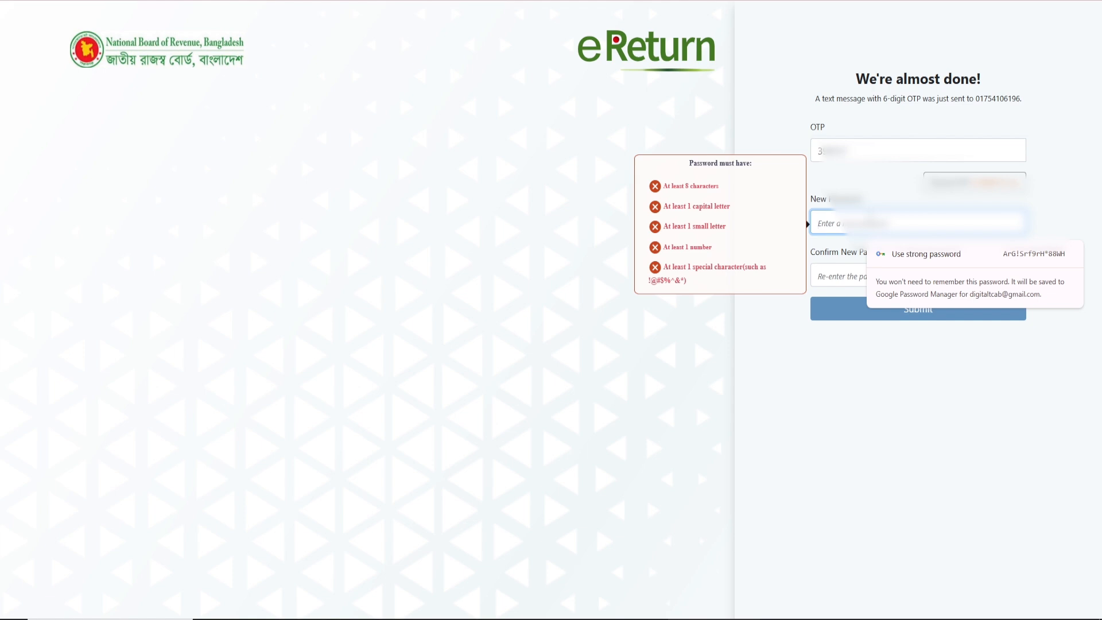
key(ctrl+v)
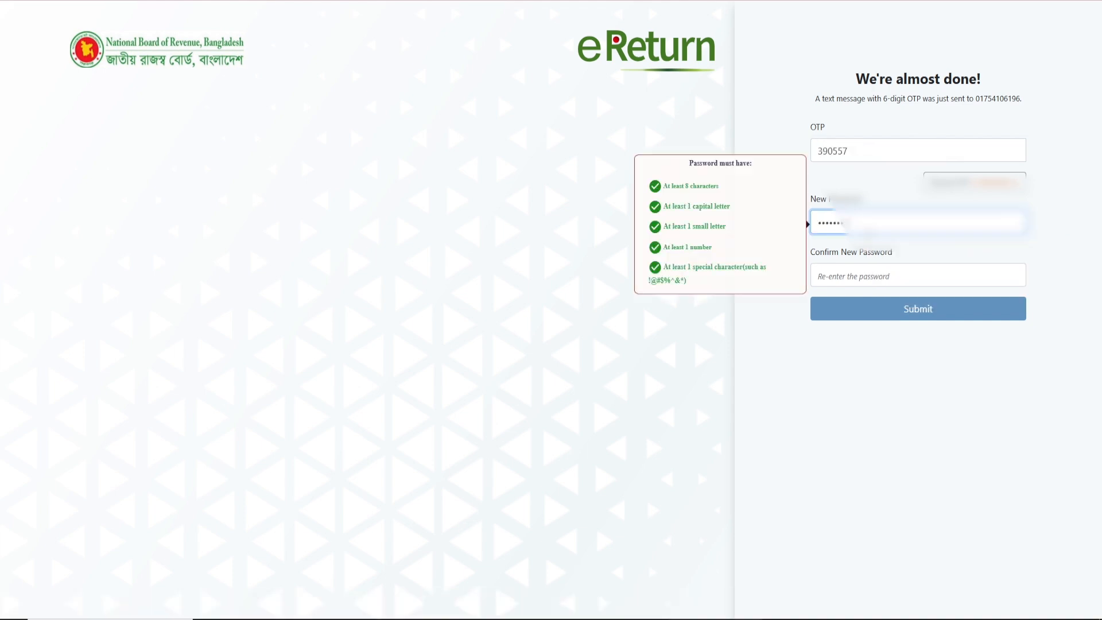
click(867, 277)
key(ctrl+v)
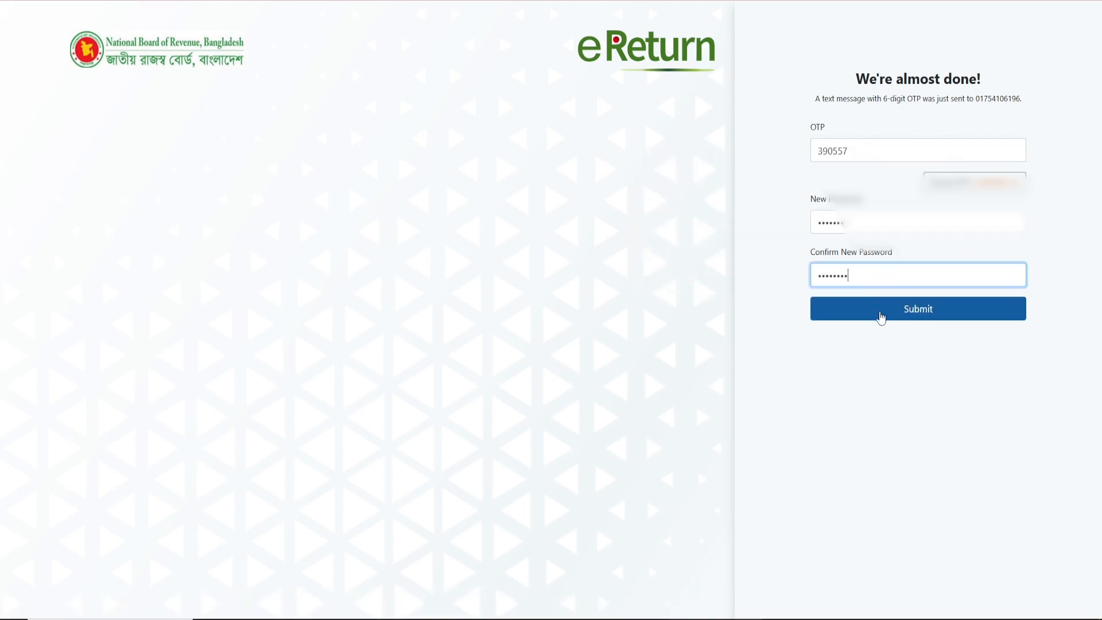
click(882, 318)
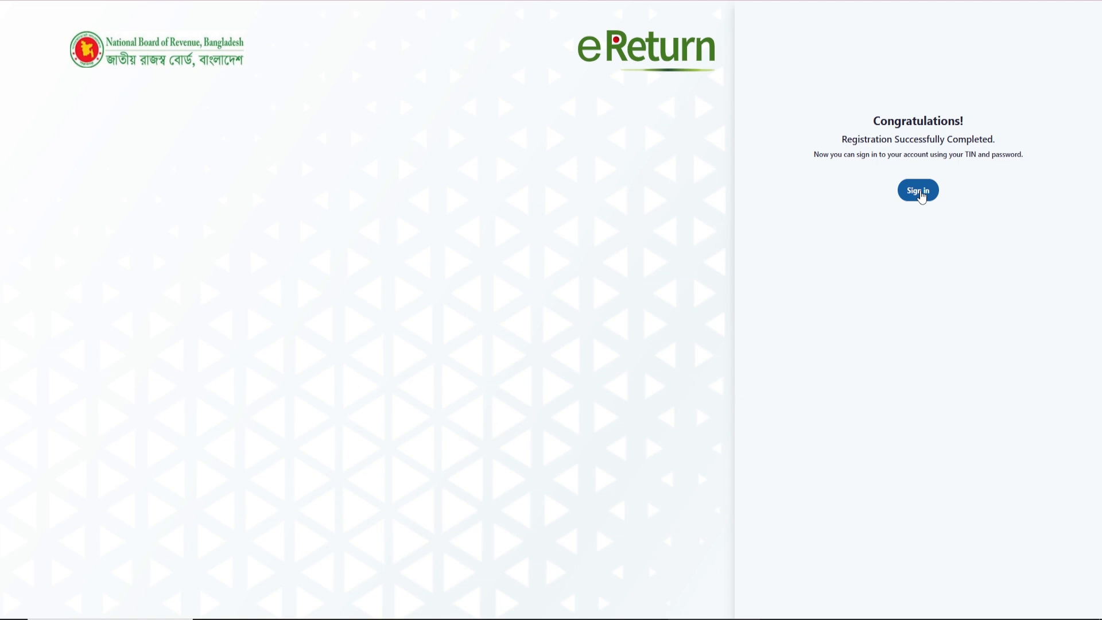
Sign in with the taxpayer's TIN, the new password and the on-screen captcha
click(920, 191)
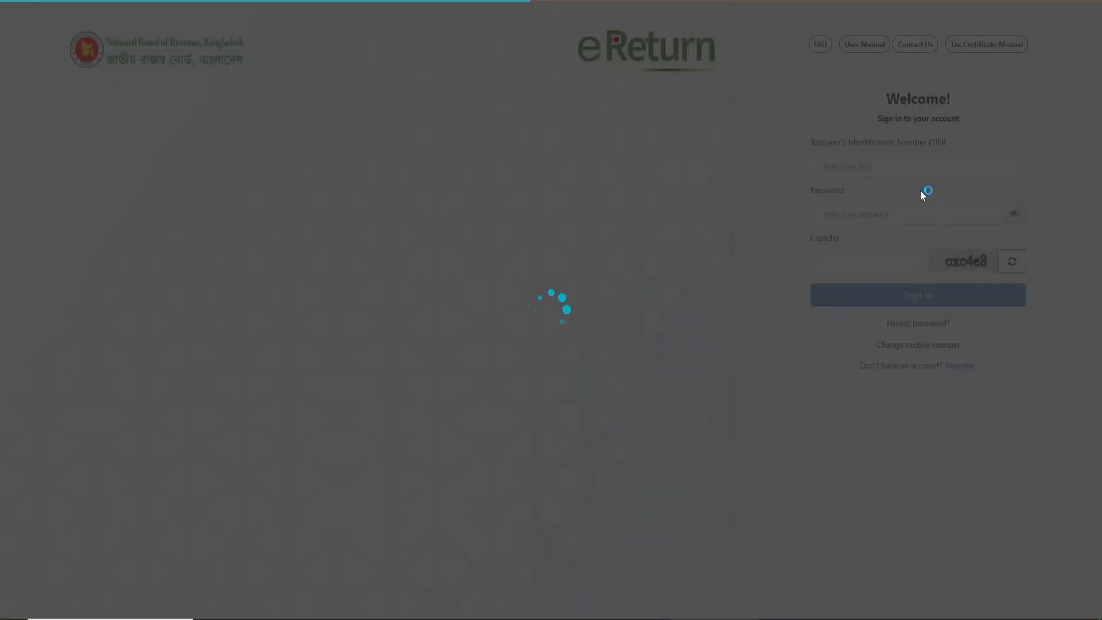
click(915, 170)
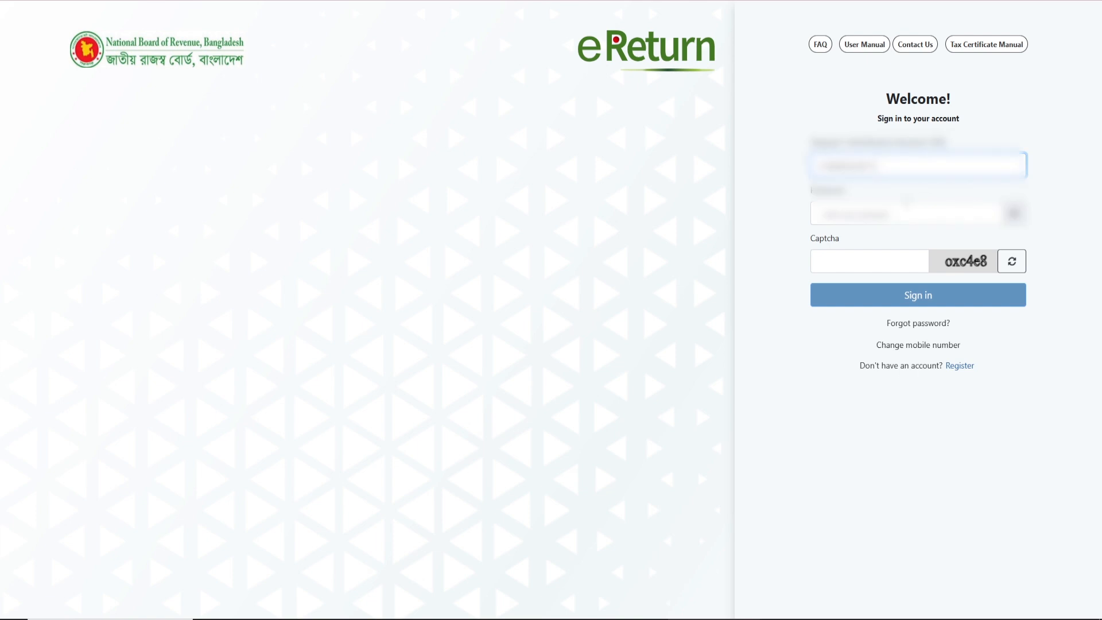
click(899, 218)
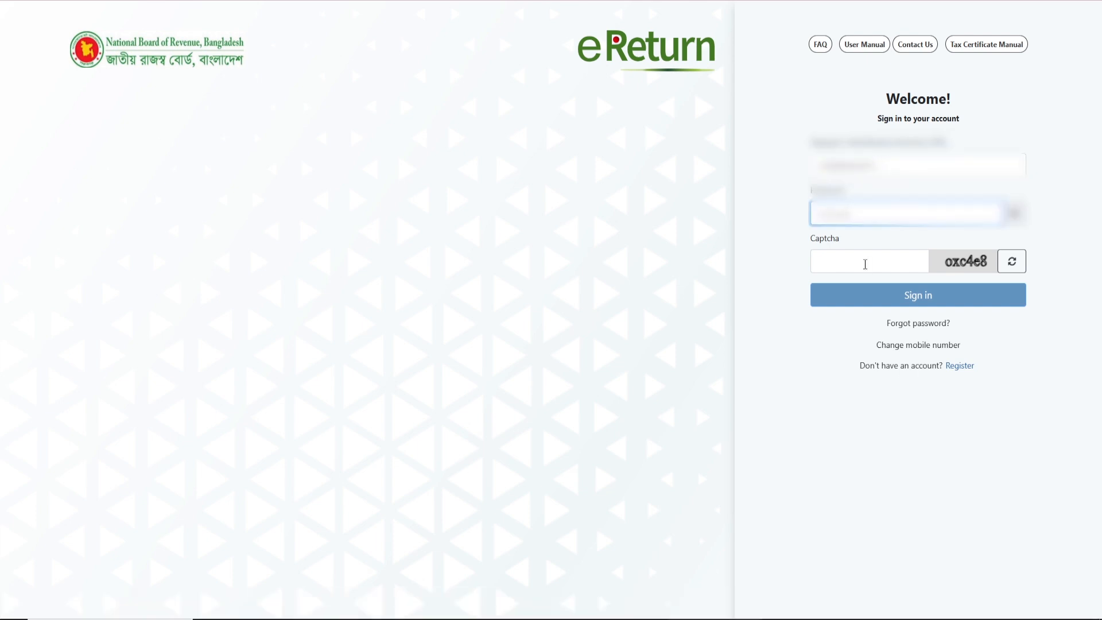
click(865, 264)
text(oxc4e8)
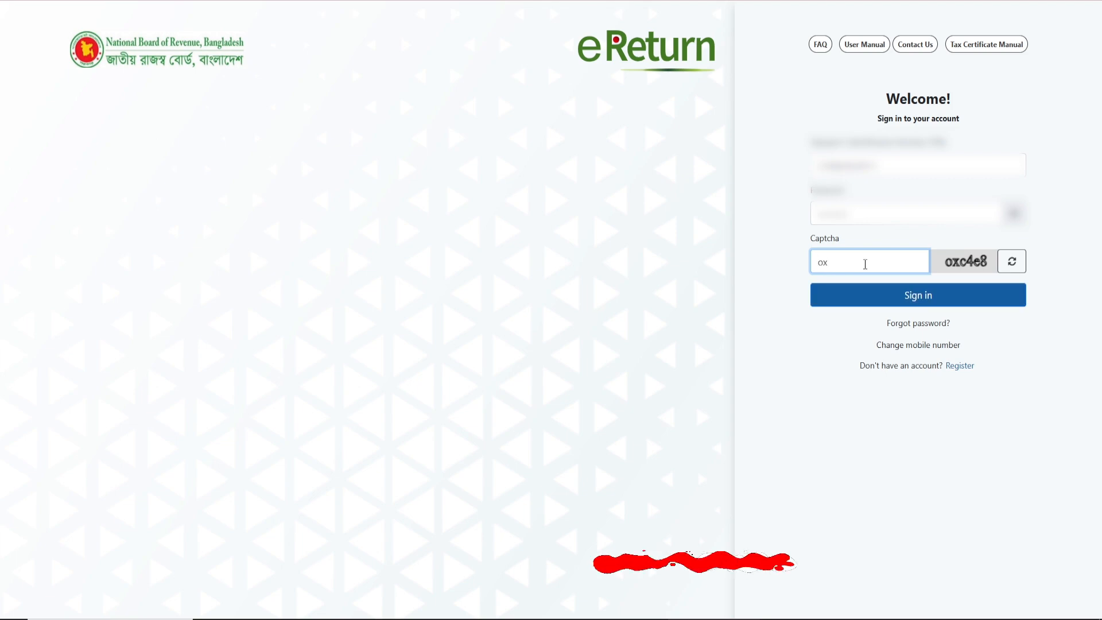
click(895, 304)
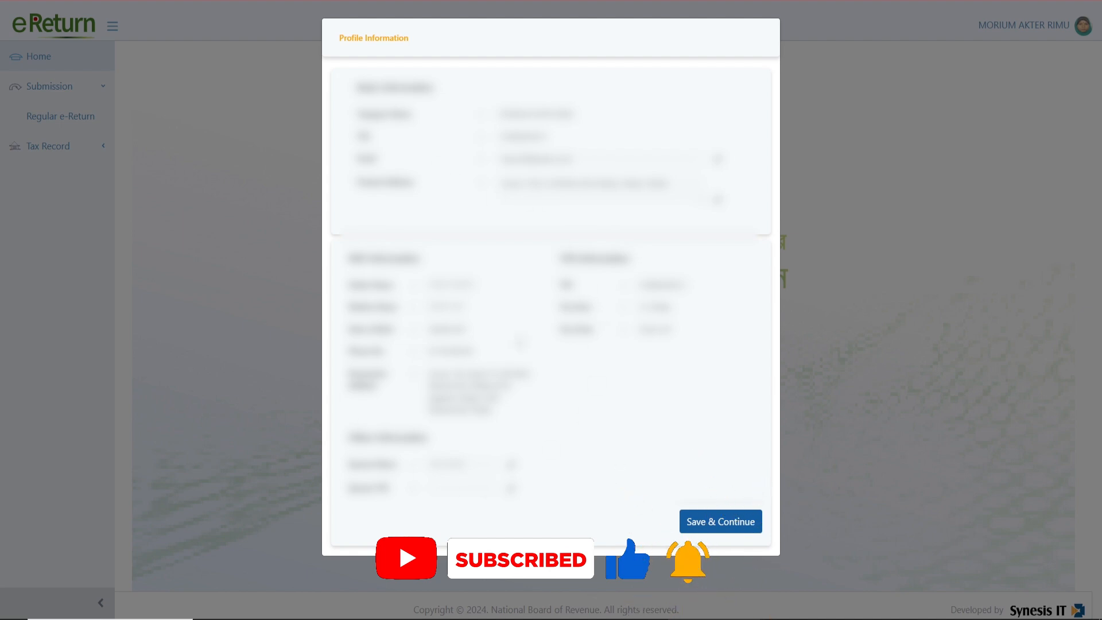
Save the profile information and start a Regular e-Return with Self as the return scheme
click(715, 522)
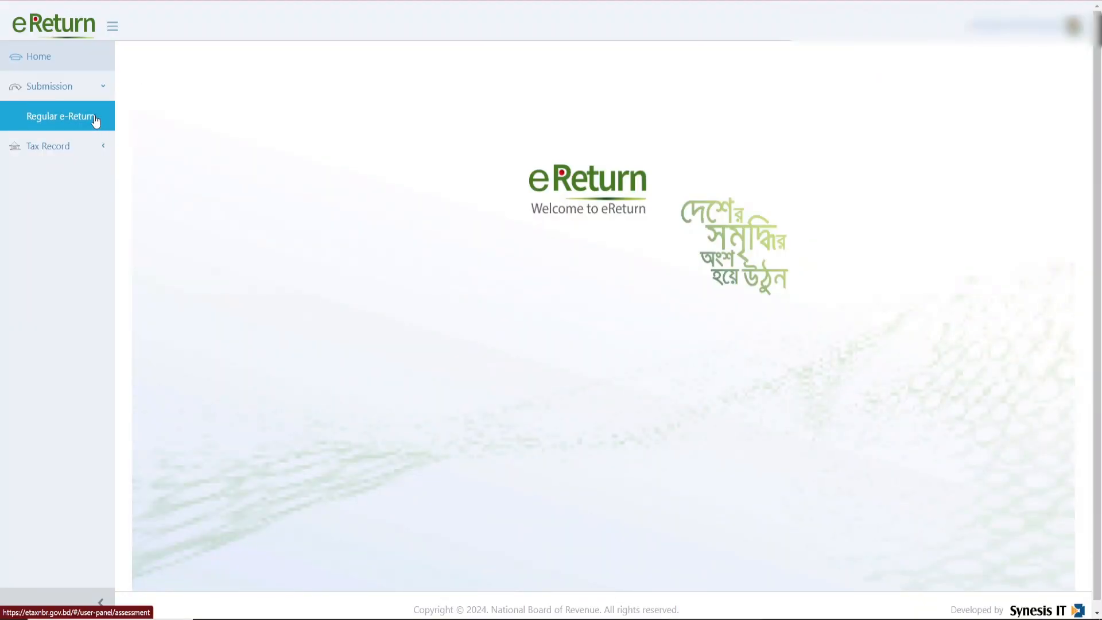
click(95, 119)
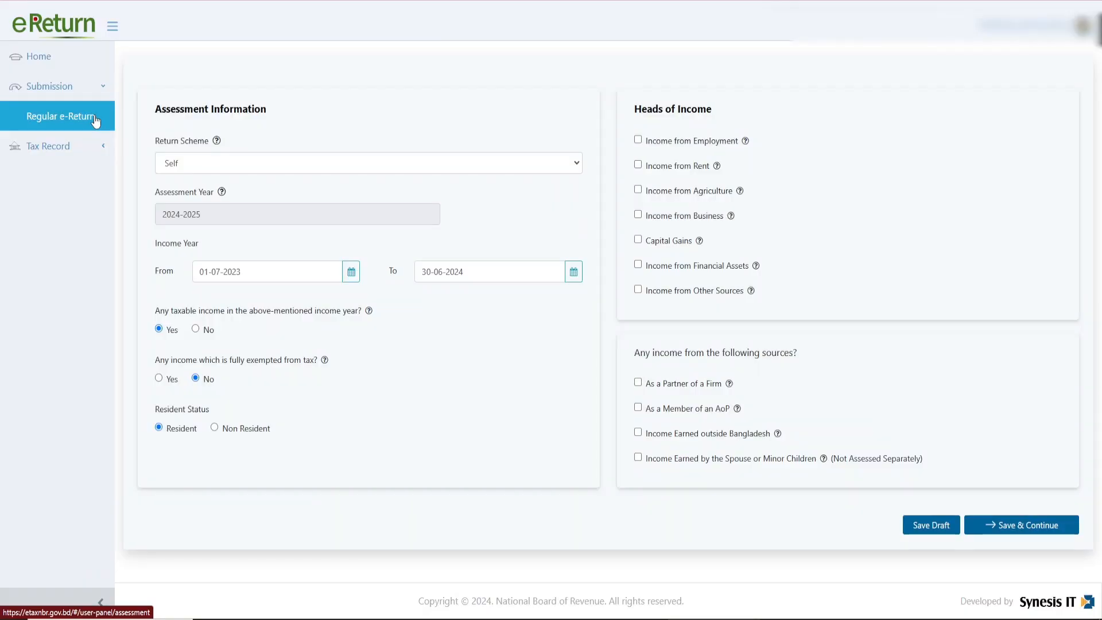
click(446, 170)
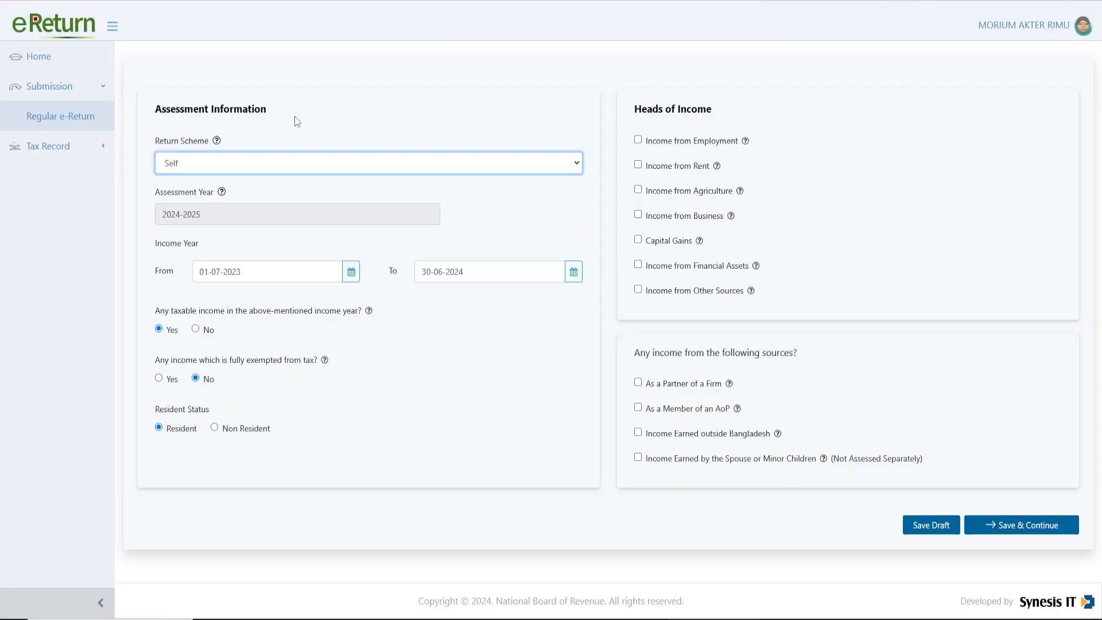
click(468, 156)
click(467, 162)
Review the Assessment Information fields and the Heads of Income section
click(177, 328)
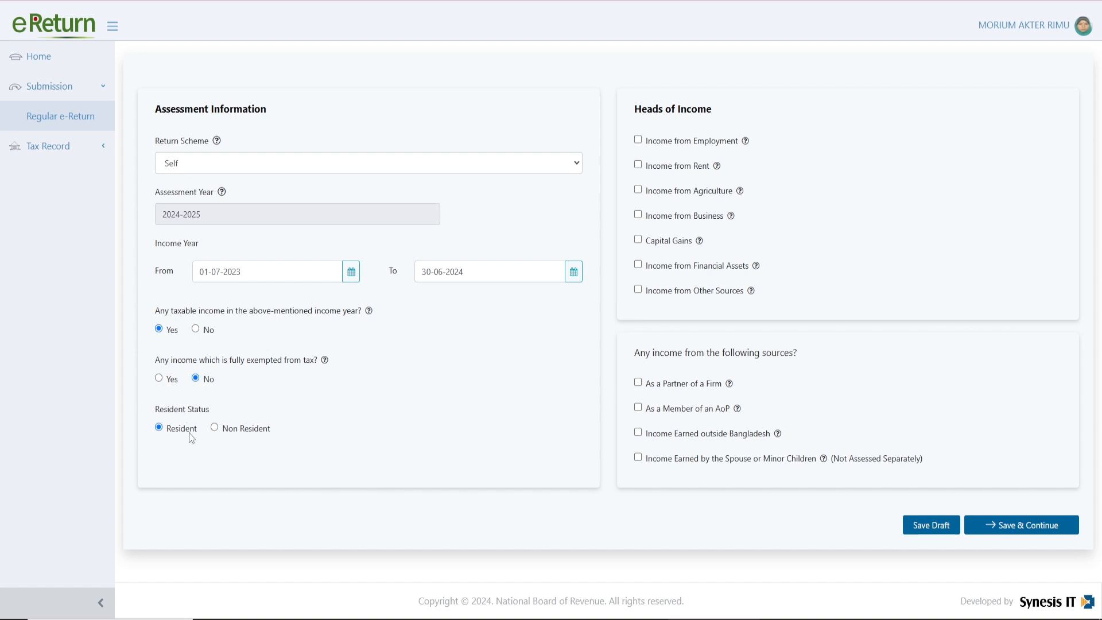
drag(633, 109, 725, 112)
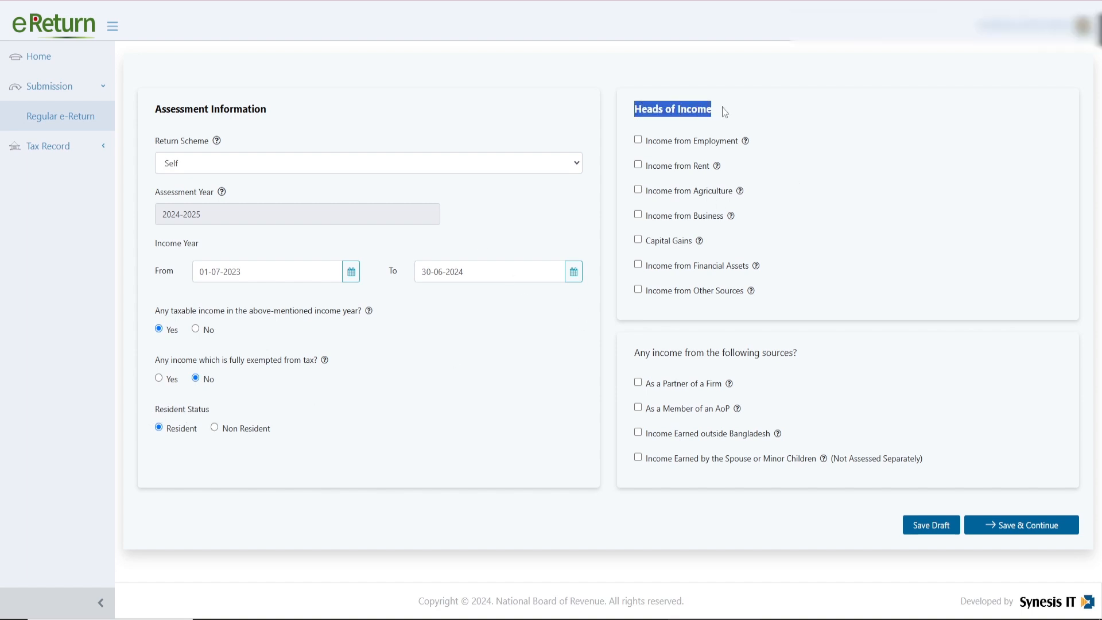
click(727, 112)
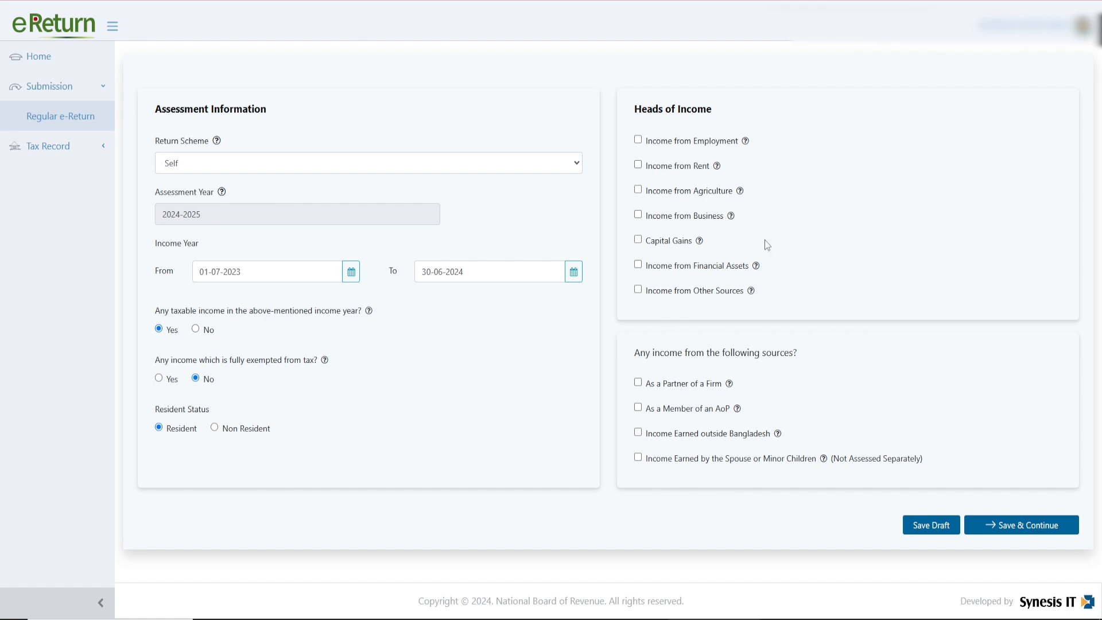
Declare income from employment and set the main income location to Dhaka North City Corporation
click(639, 140)
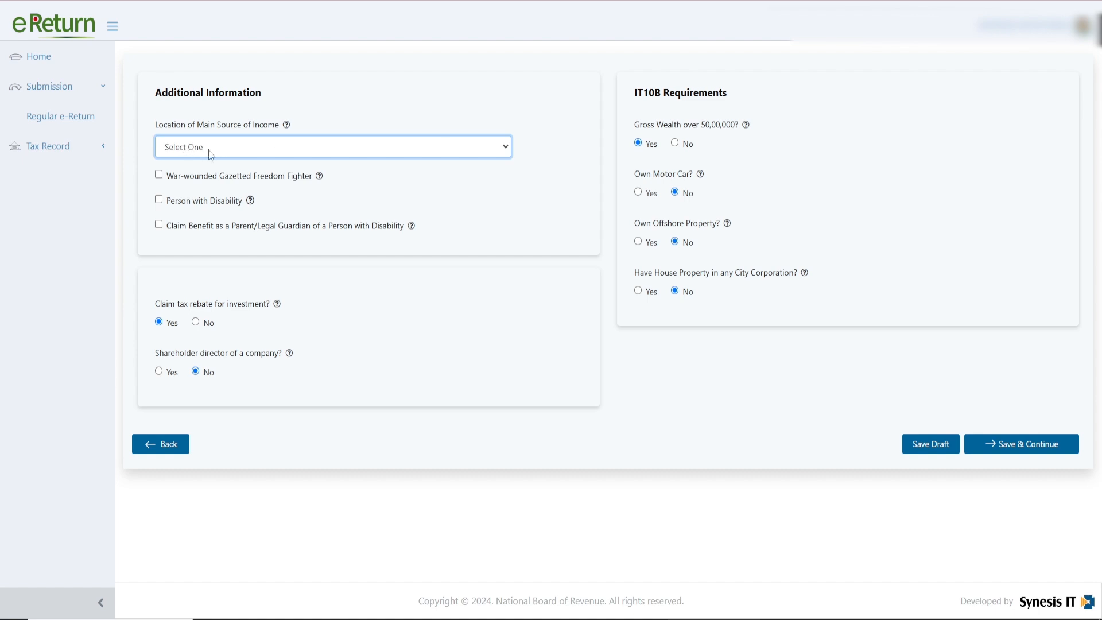
click(261, 149)
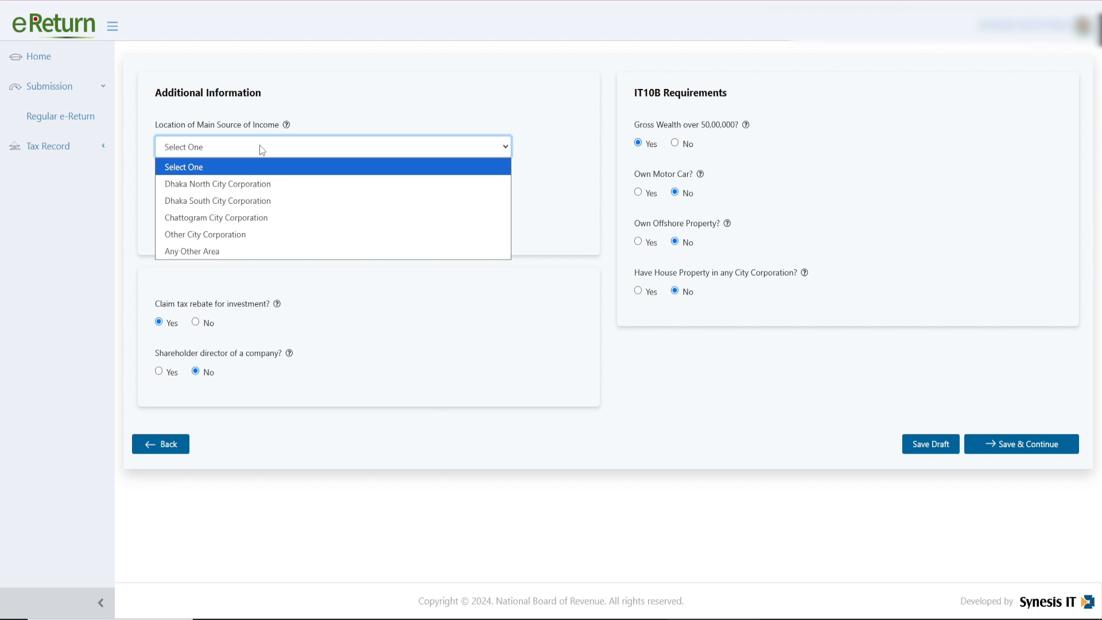
click(276, 185)
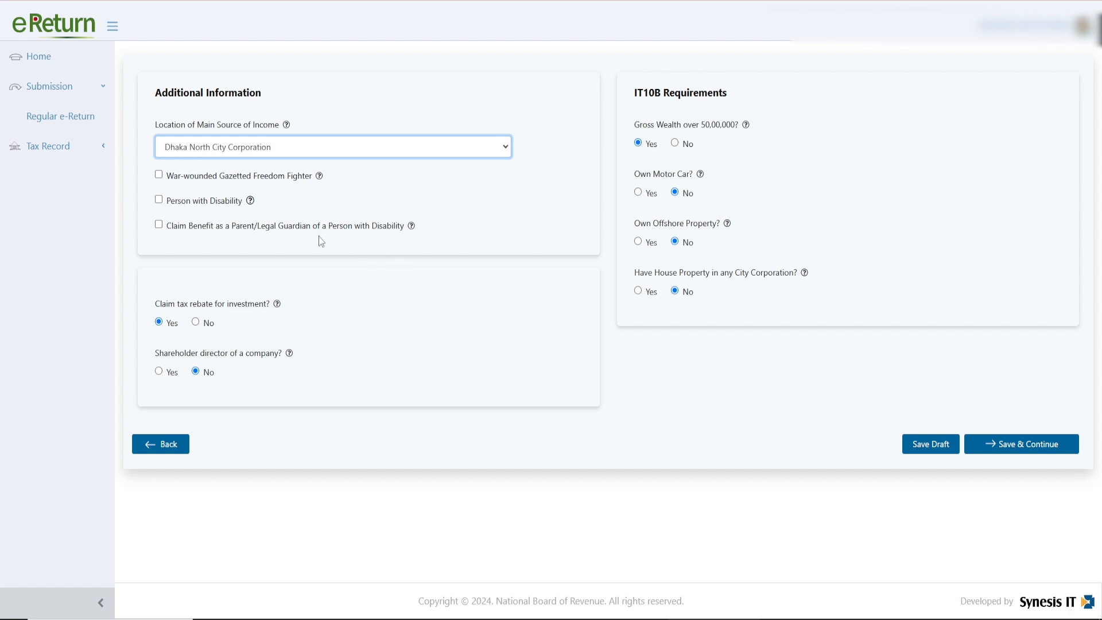
mouse_move(414, 226)
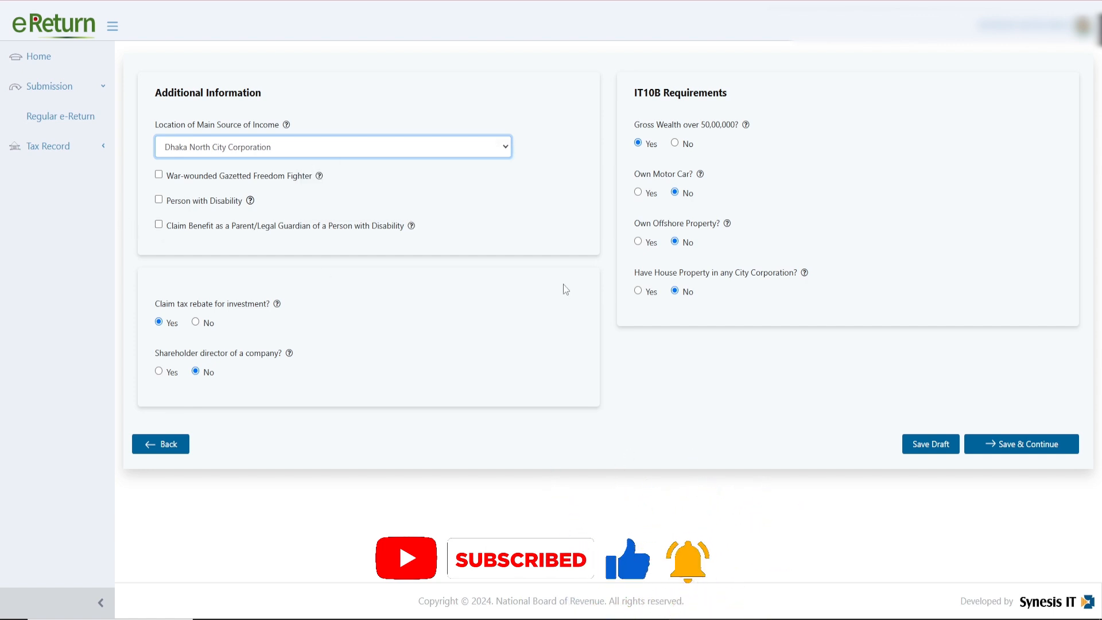
Decline the investment tax rebate and answer No to gross wealth over 50,00,000
click(197, 323)
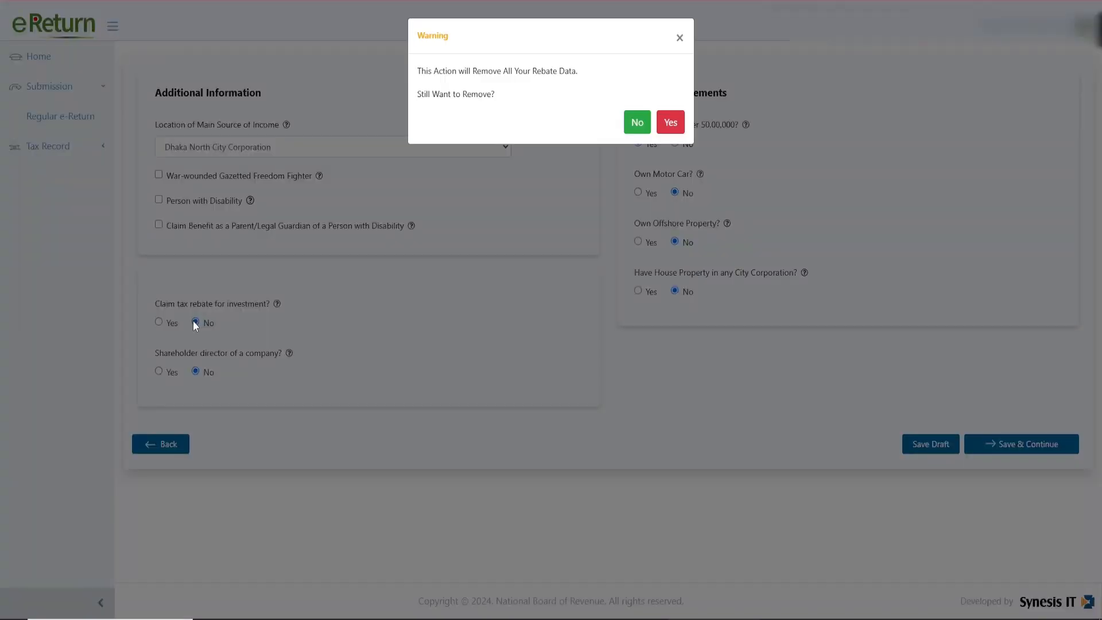
click(637, 124)
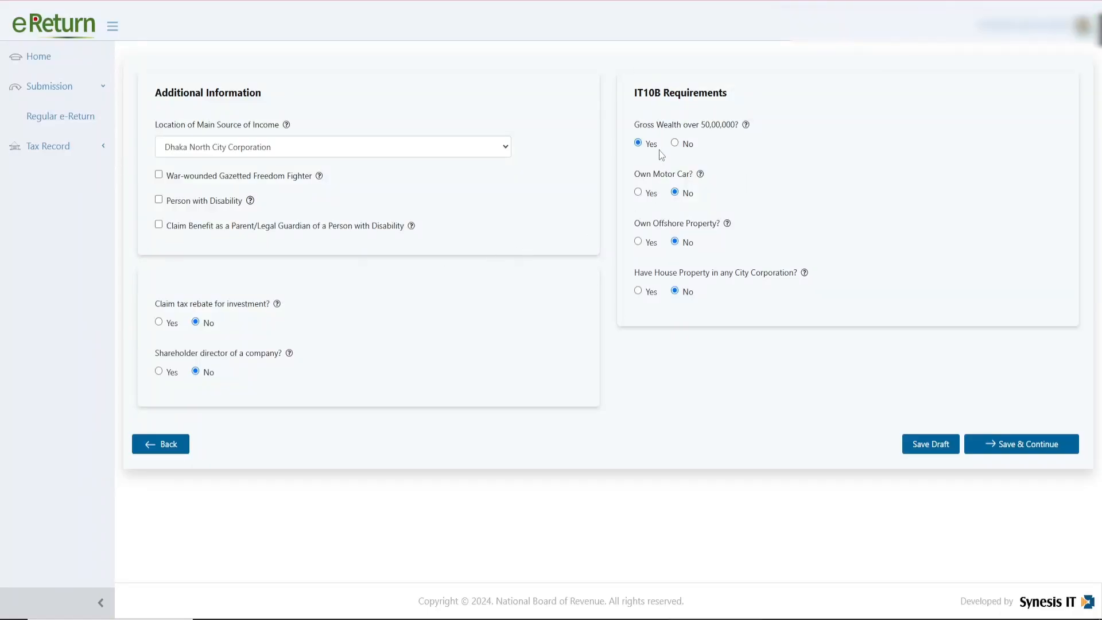
drag(634, 125, 746, 131)
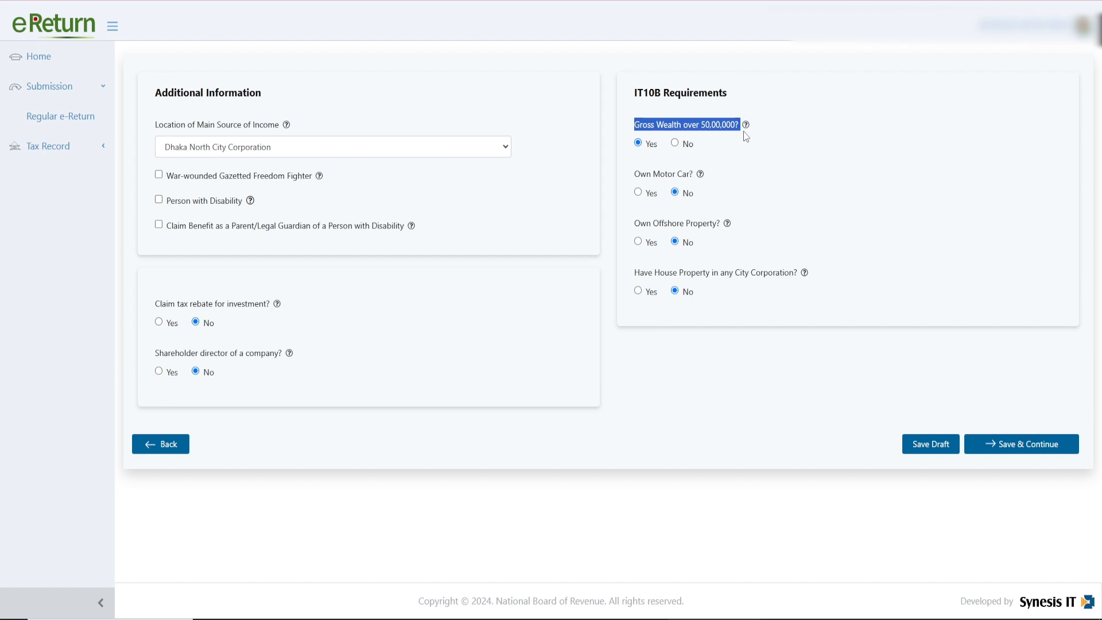
click(728, 137)
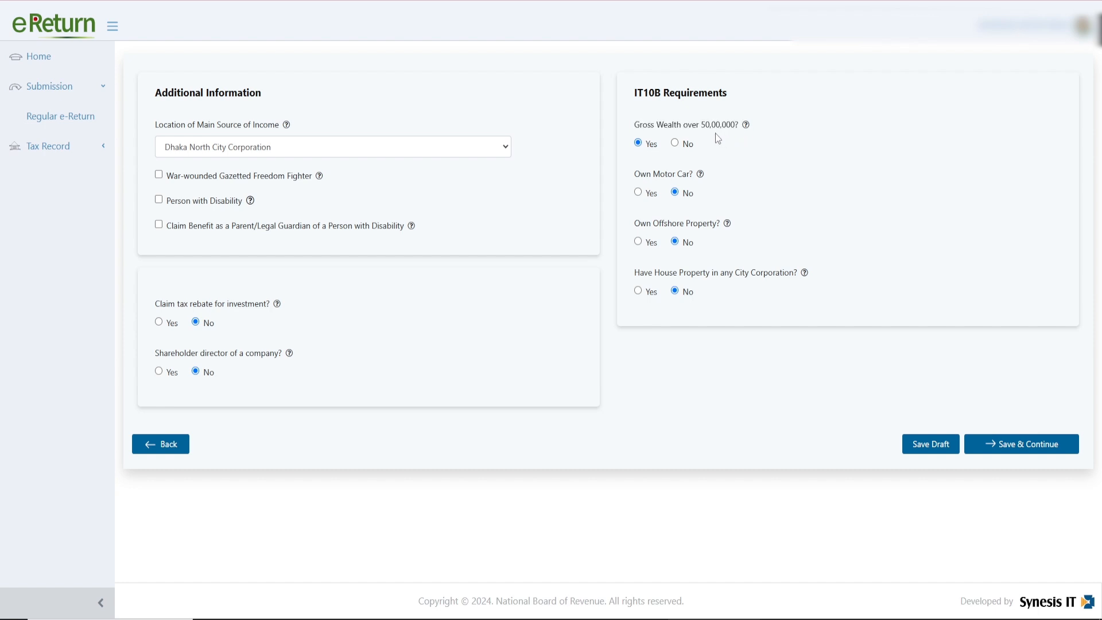
click(675, 143)
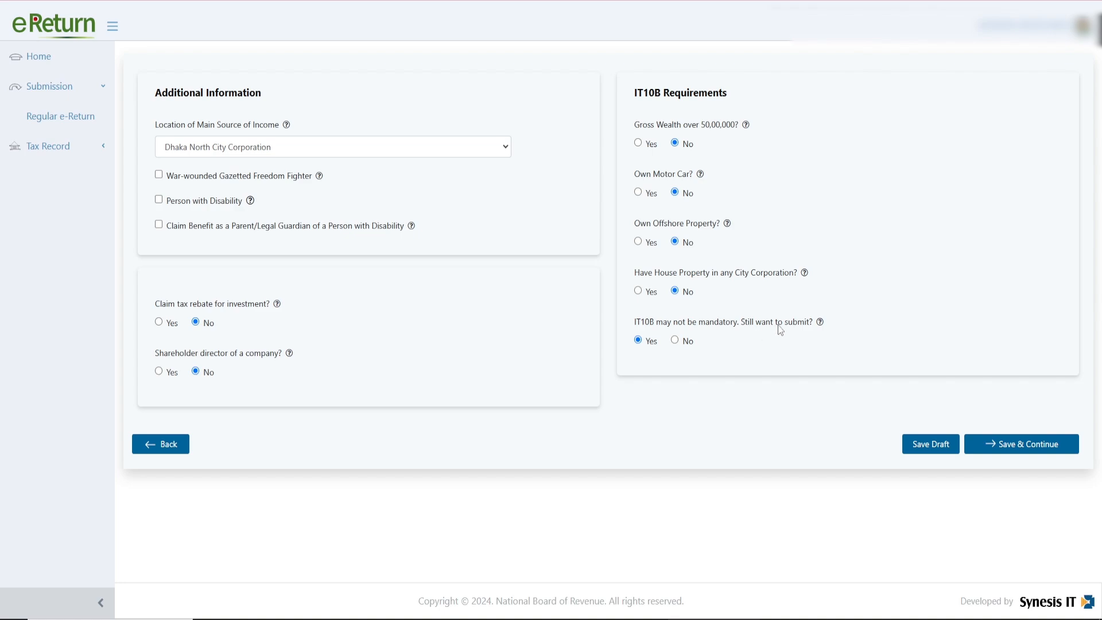
Answer No to submitting IT10B and save the additional information
click(674, 340)
click(674, 340)
click(783, 388)
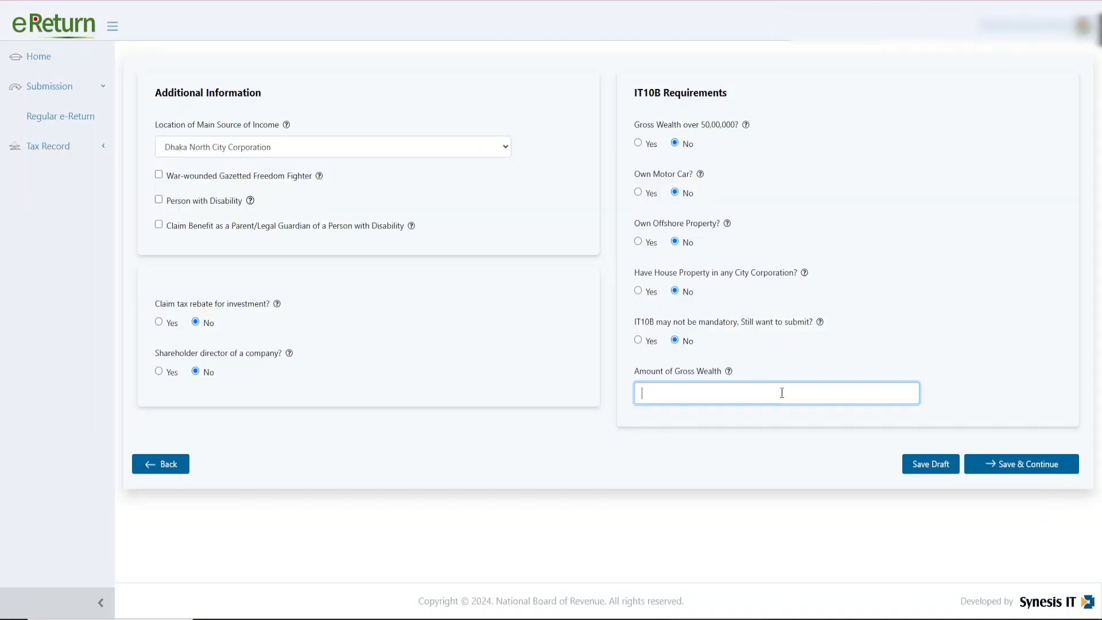
click(829, 360)
click(727, 395)
click(1032, 469)
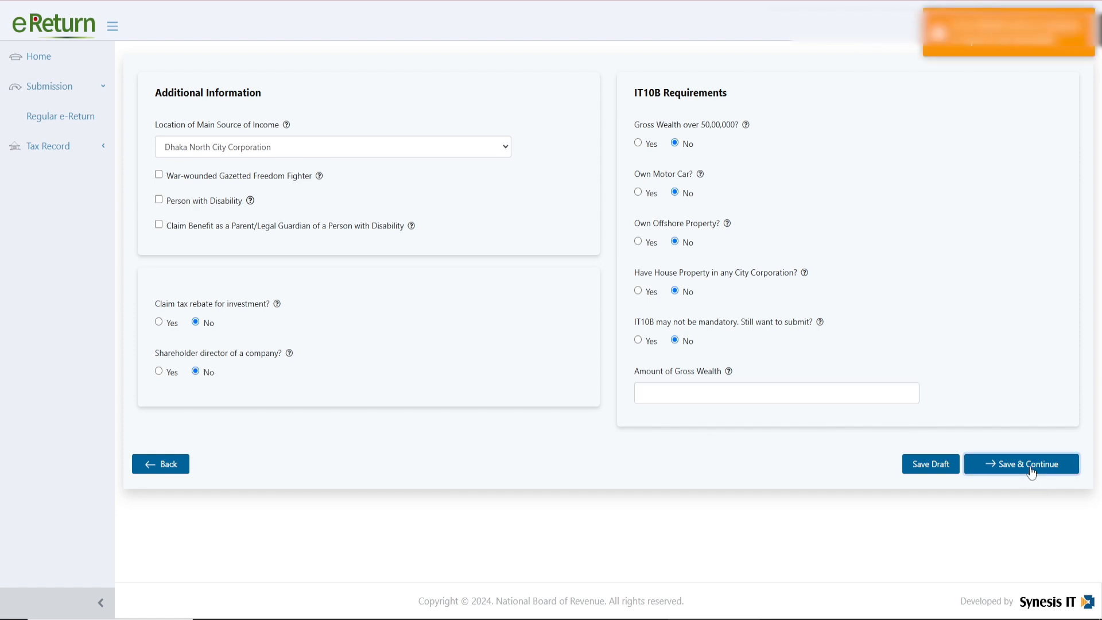
click(736, 393)
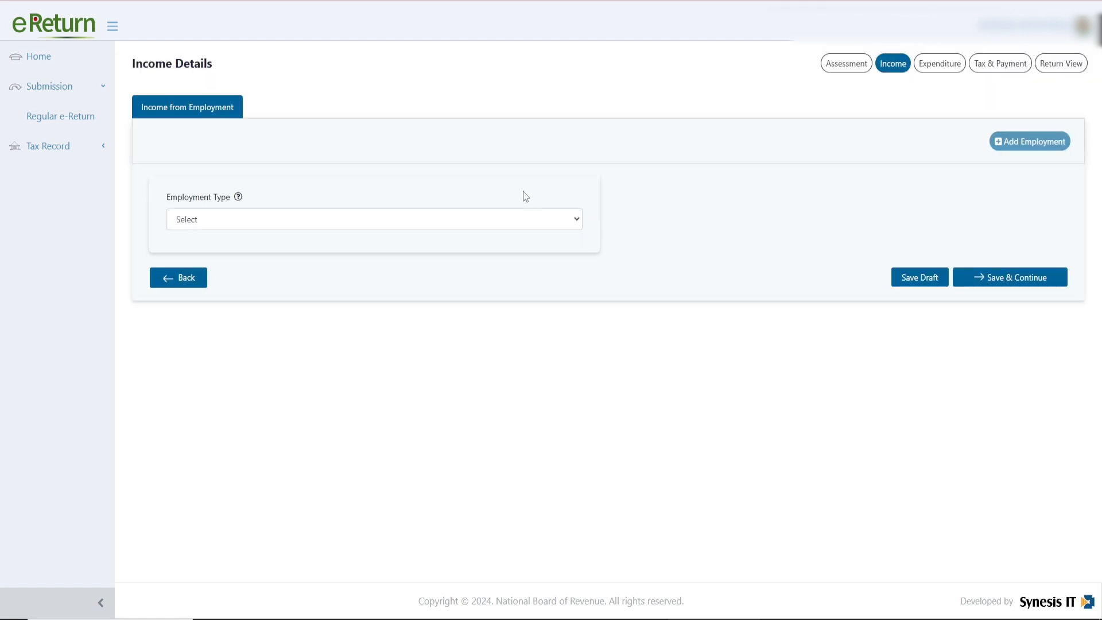
Set employment type to Private/Other than Government Pay Scale and fill in the employer's name and designation
click(337, 227)
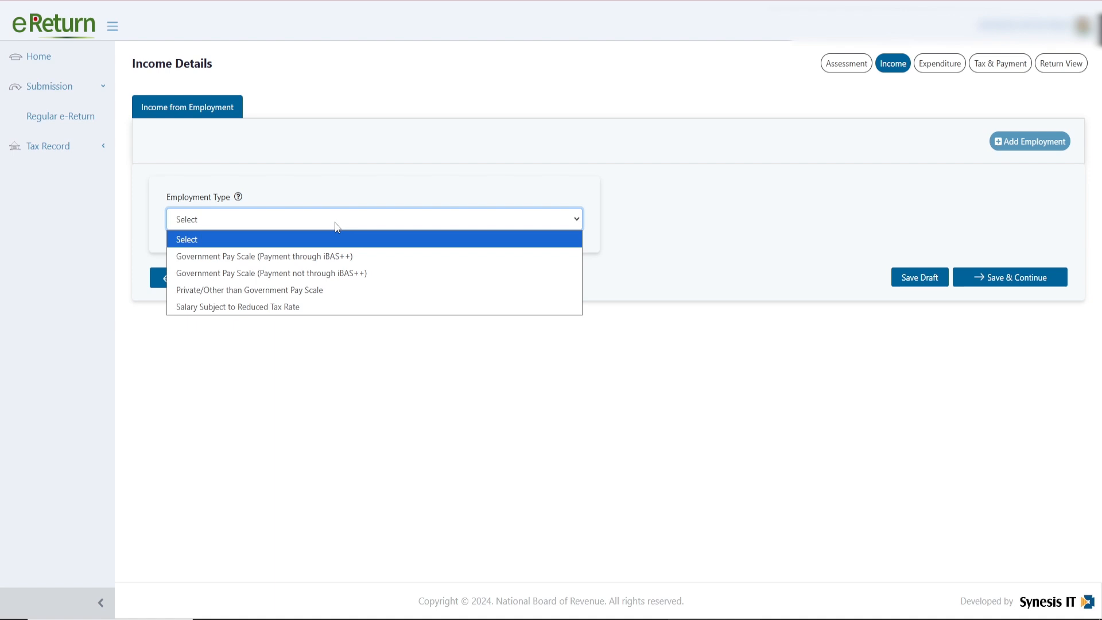
click(342, 291)
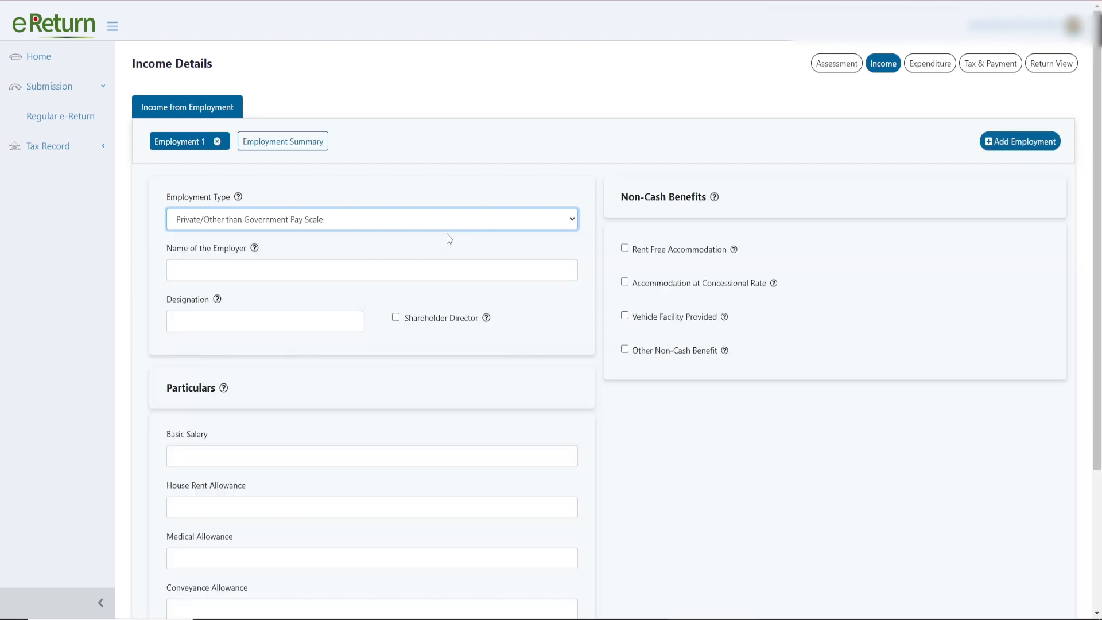
click(395, 269)
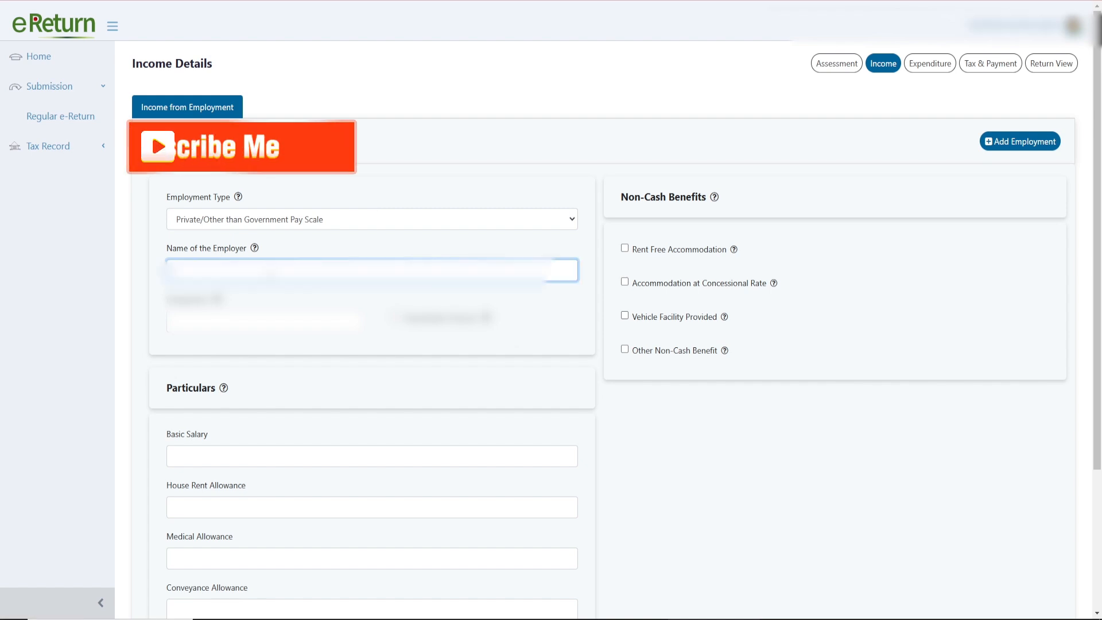
key(ctrl+v)
click(264, 322)
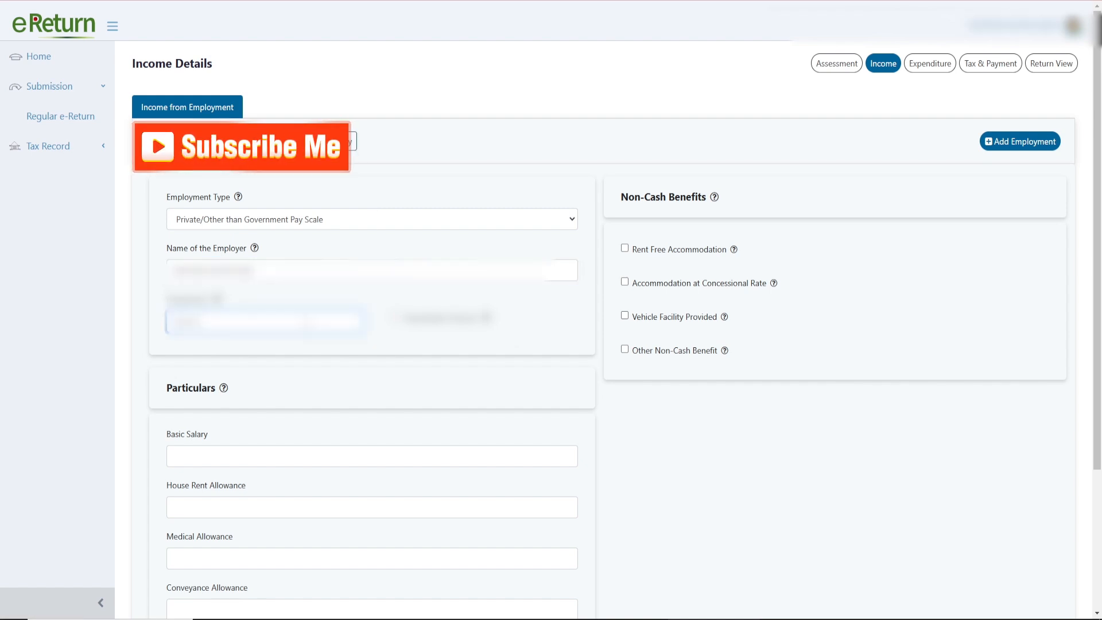
scroll(997, 561, down, 3)
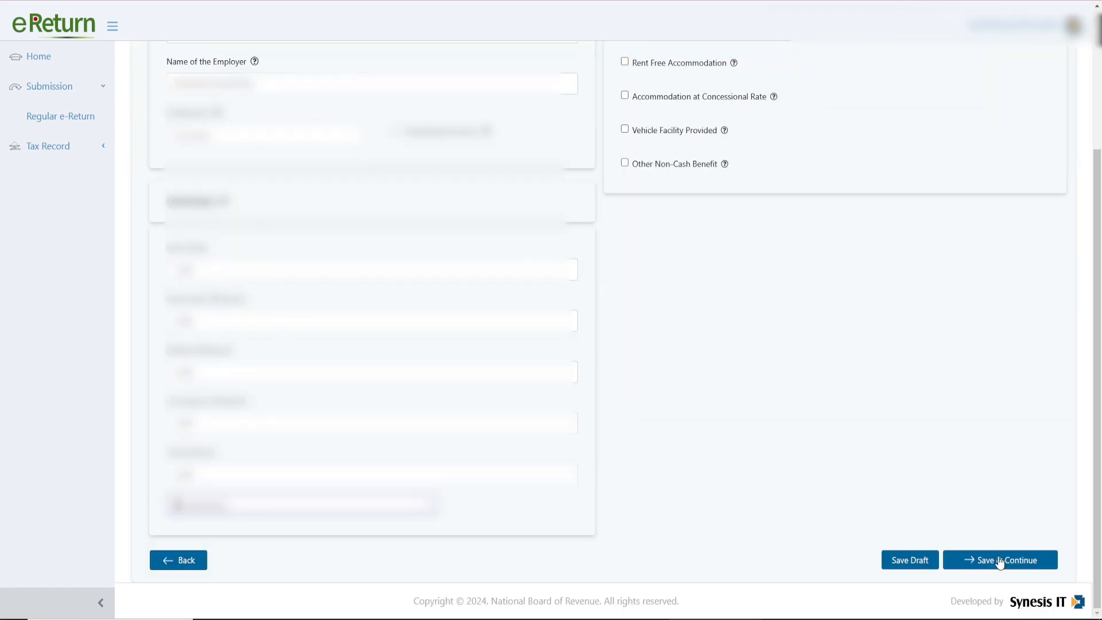
Save the employment income and review the Expenditure page's IT10BB question and expense rows
click(1000, 561)
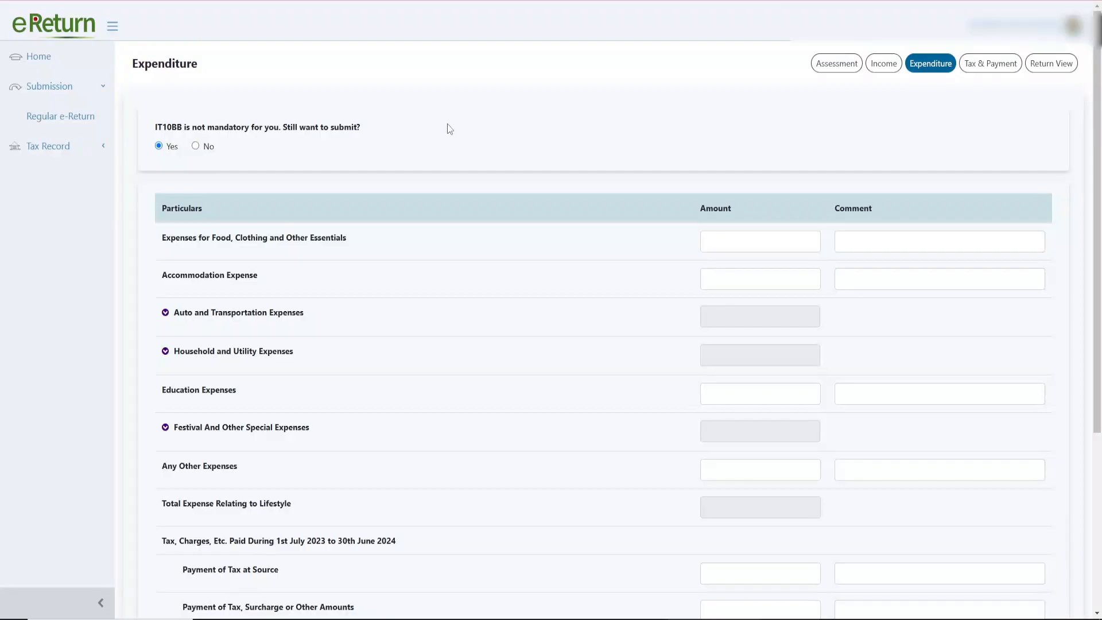
drag(155, 131, 383, 129)
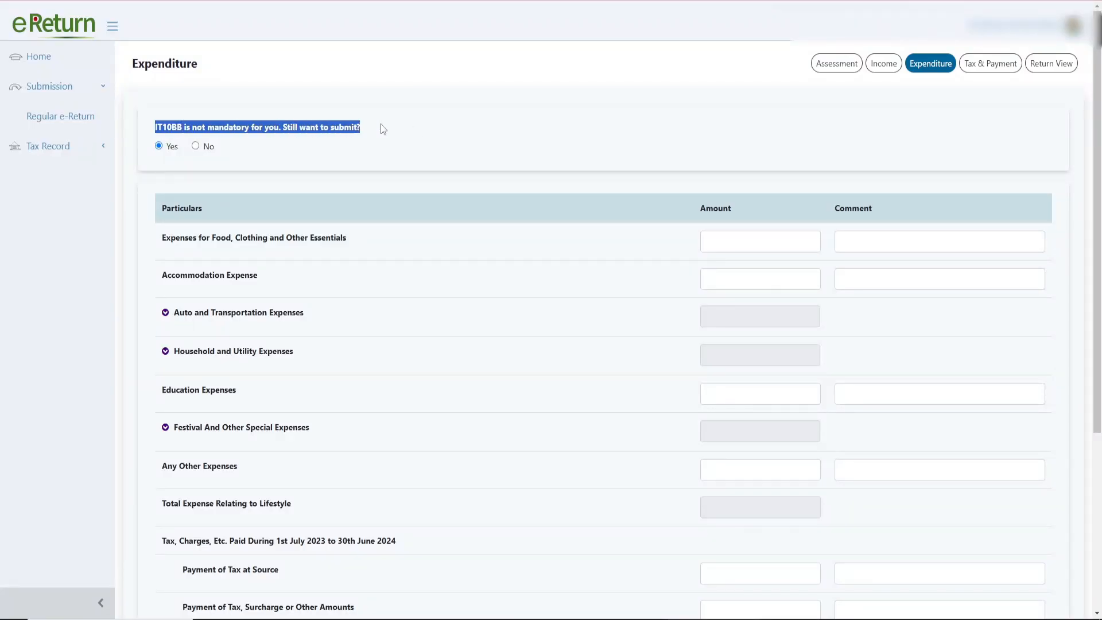
click(382, 128)
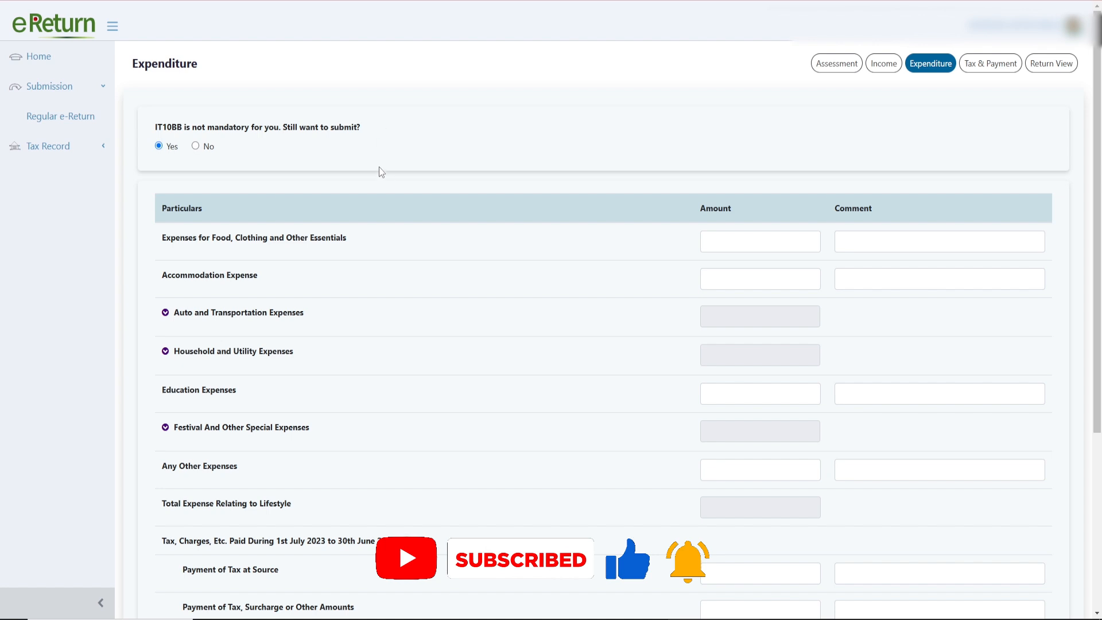
click(770, 242)
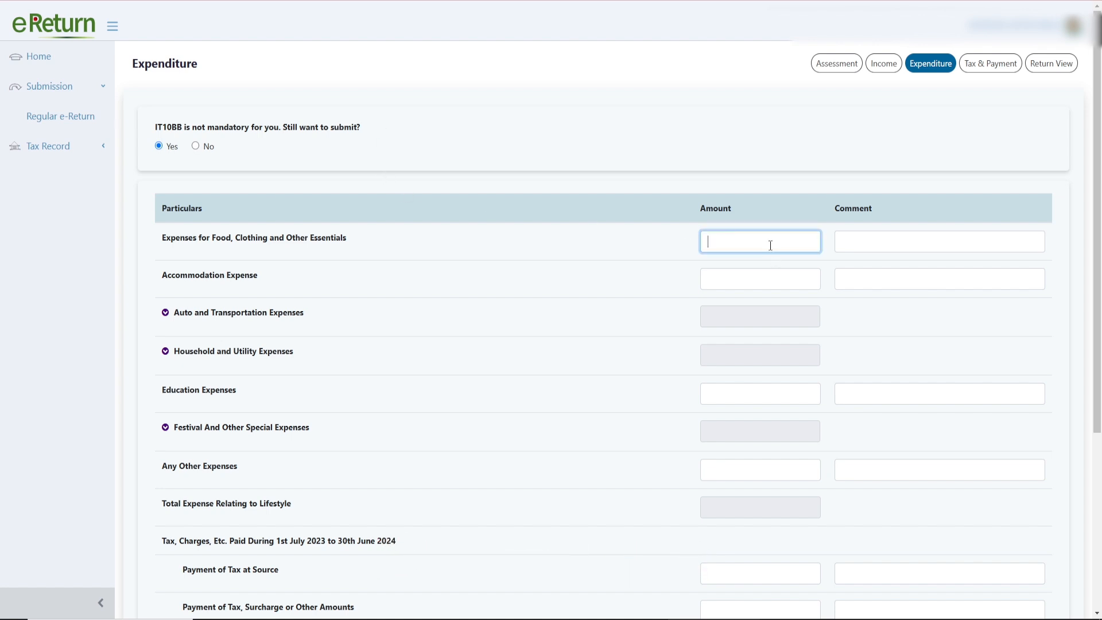
click(889, 246)
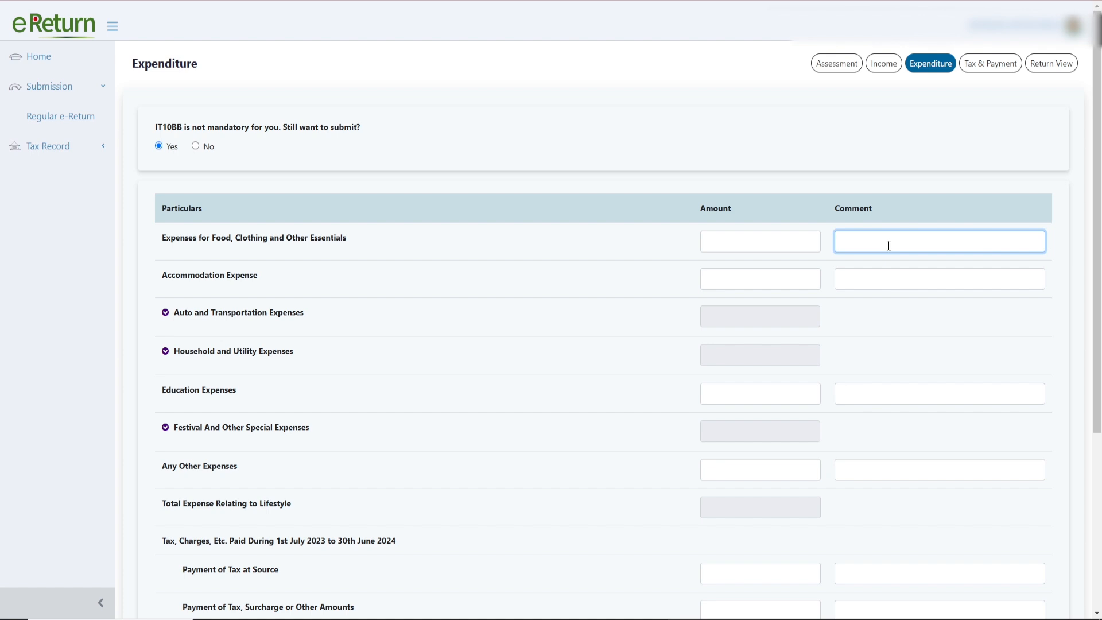
drag(145, 240, 372, 244)
click(372, 244)
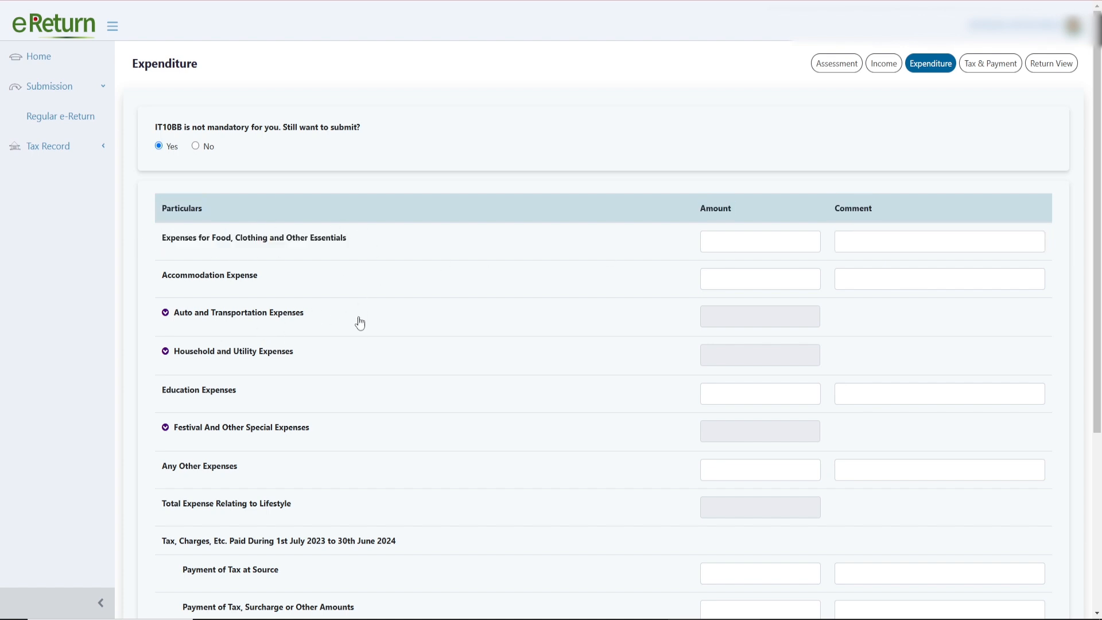
Answer No to IT10BB, keep total expense at 0 with comment 'i am not capable for this right now', and save
click(196, 148)
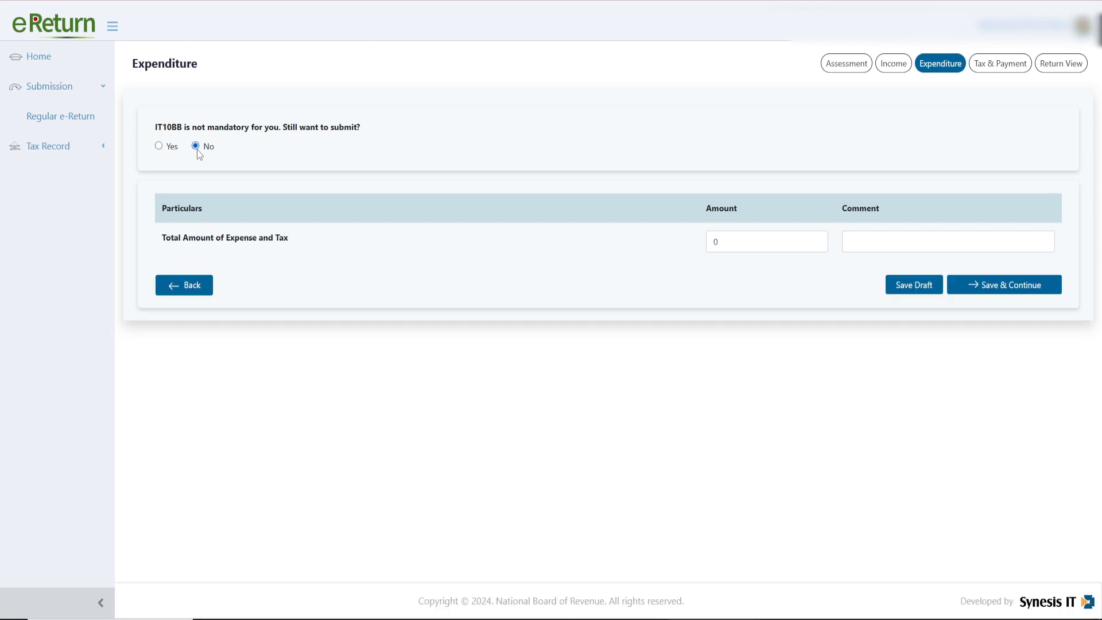
click(765, 238)
double_click(766, 237)
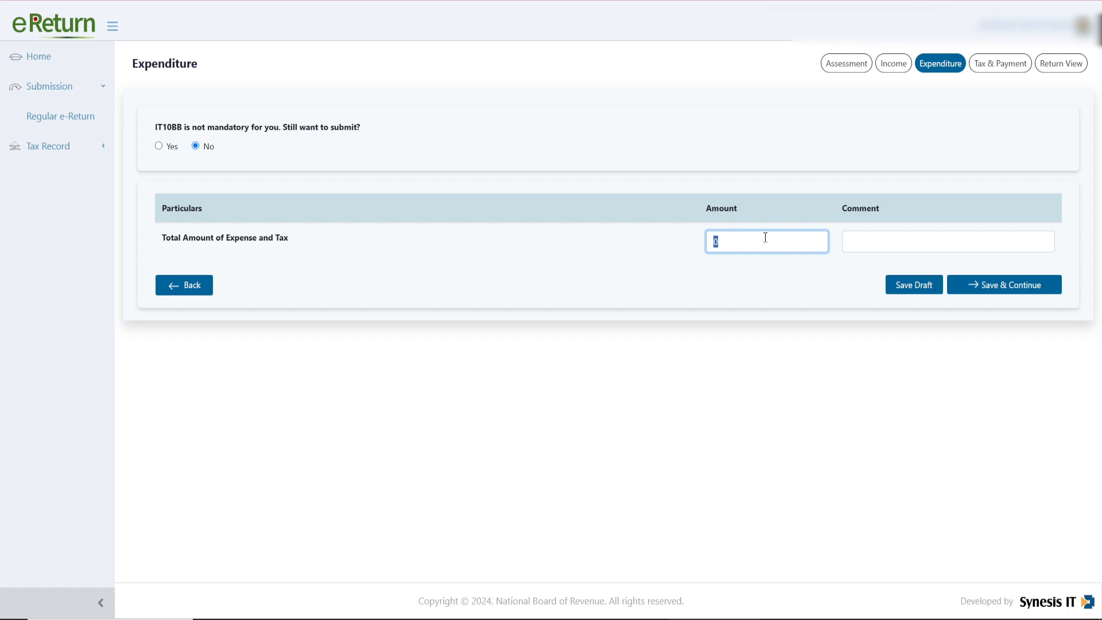
click(880, 240)
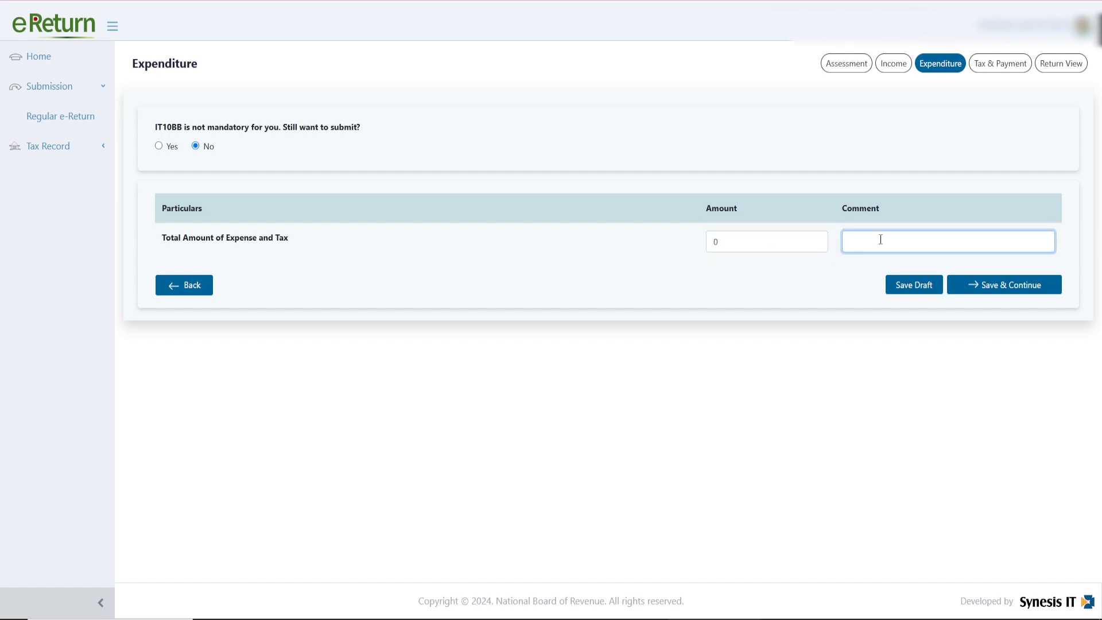
text(i am not capable for this right now)
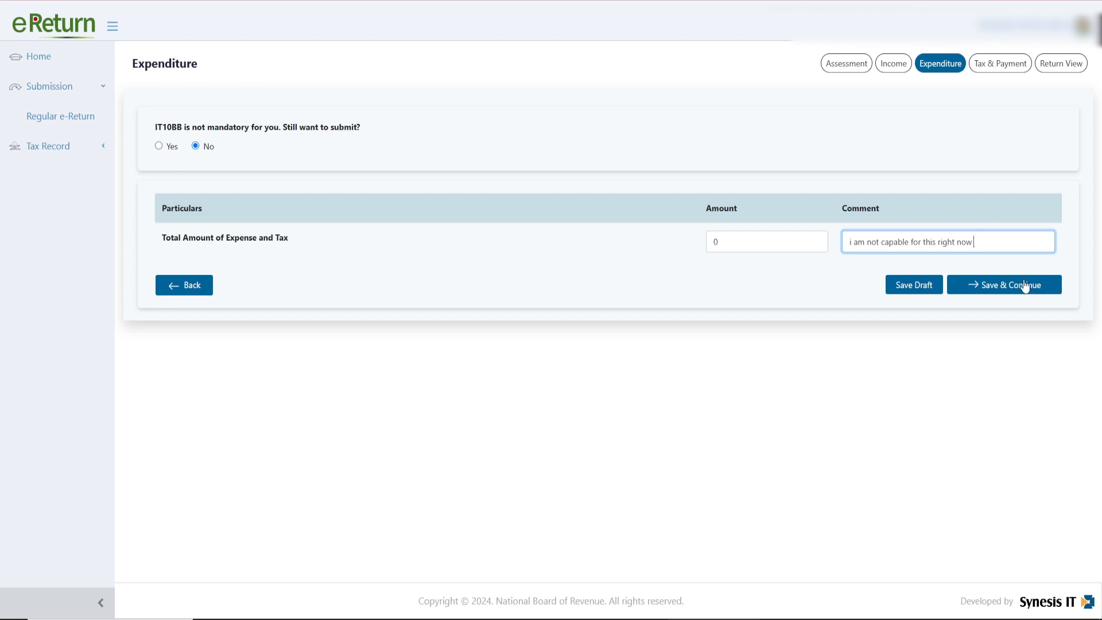
click(1014, 286)
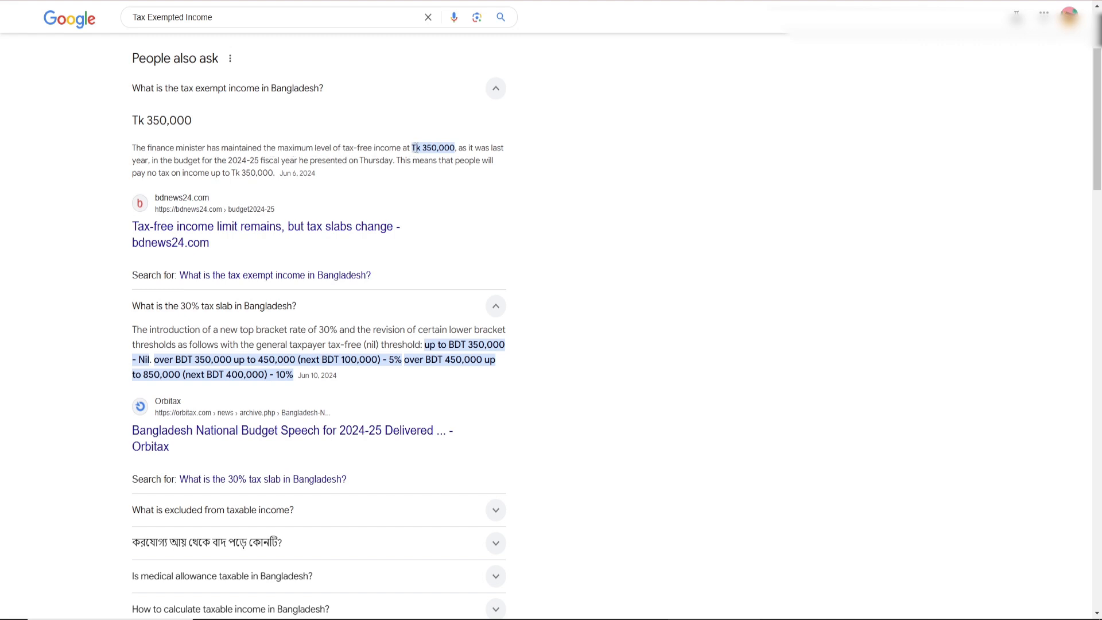
Highlight the Google result text stating Bangladesh's Tk 350,000 tax-free income limit
drag(413, 148, 460, 151)
click(462, 156)
drag(151, 160, 412, 175)
click(399, 166)
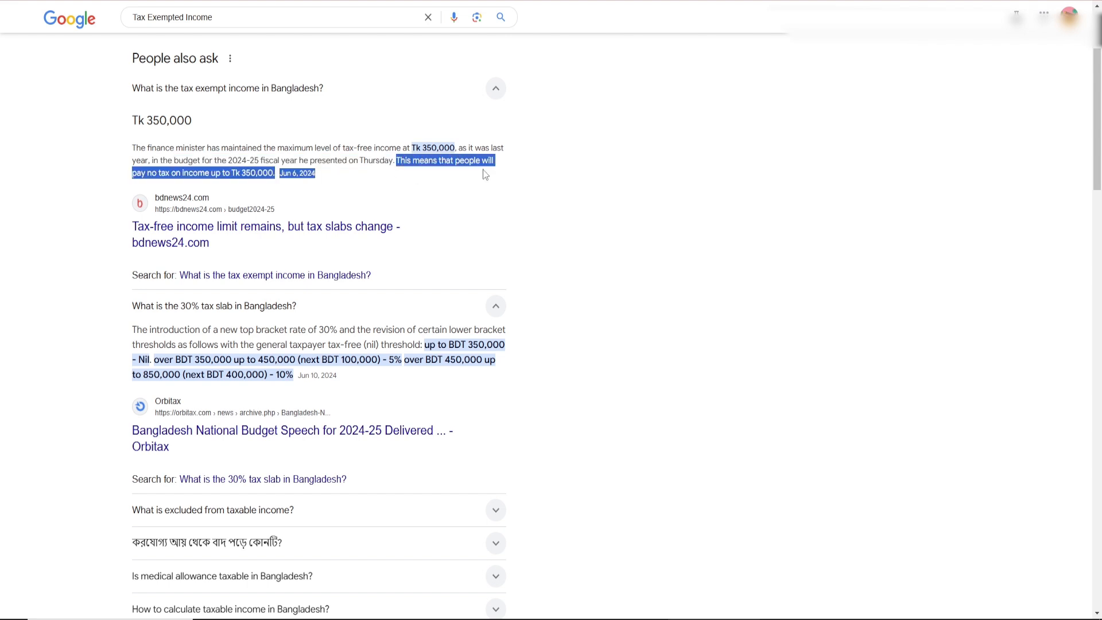
click(160, 185)
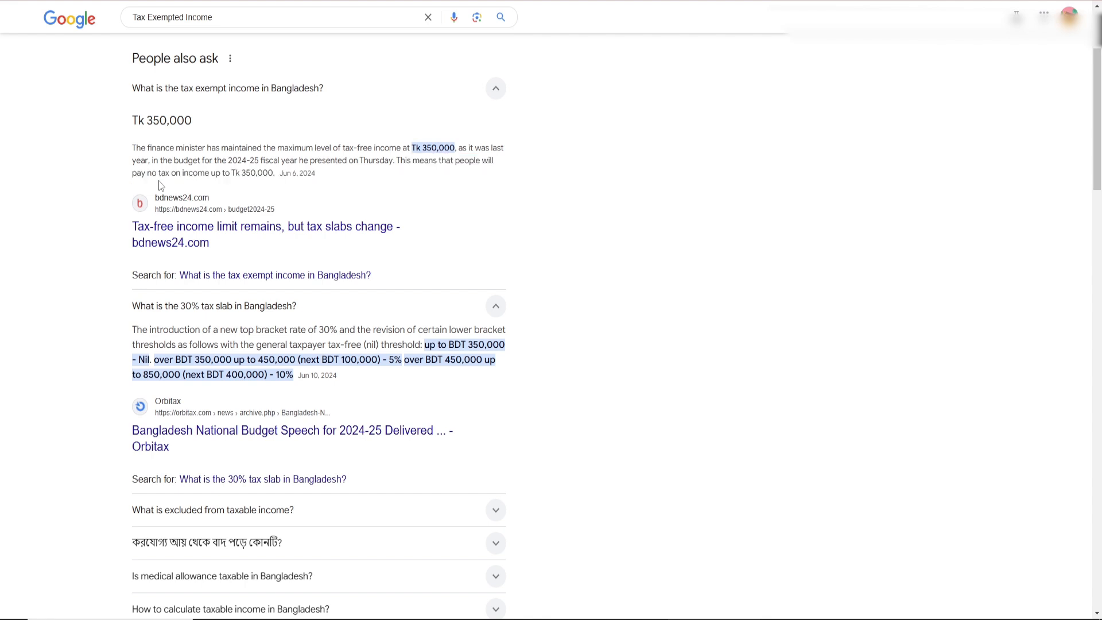
drag(211, 176, 275, 173)
Back in eReturn, check the Tax Exempted Income row and proceed to the online return
click(411, 186)
key(ctrl+Tab)
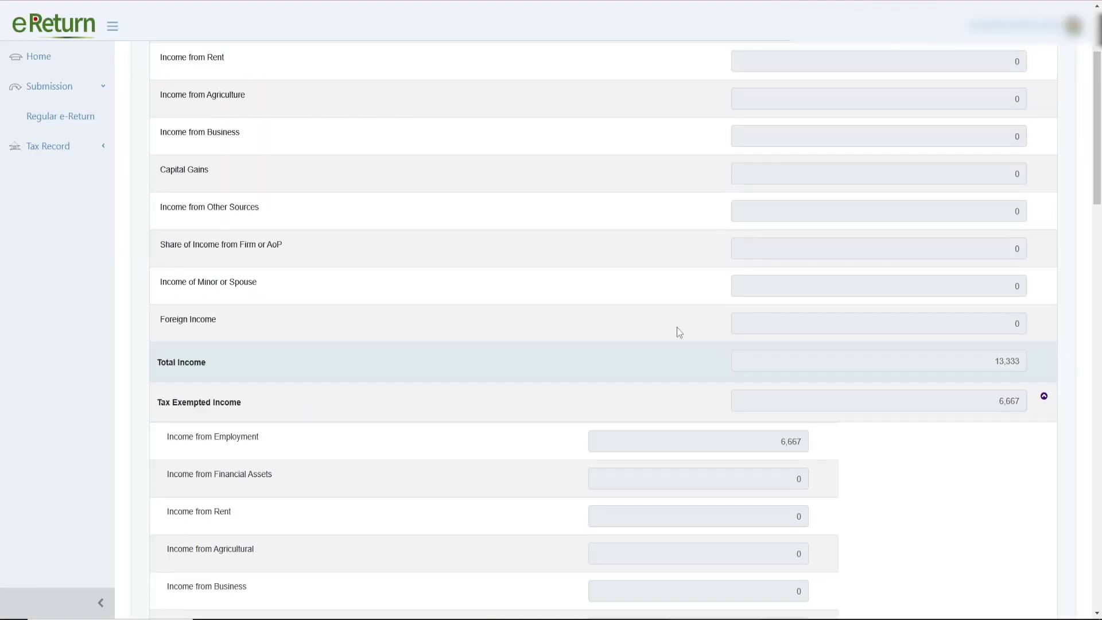
scroll(677, 328, down, 5)
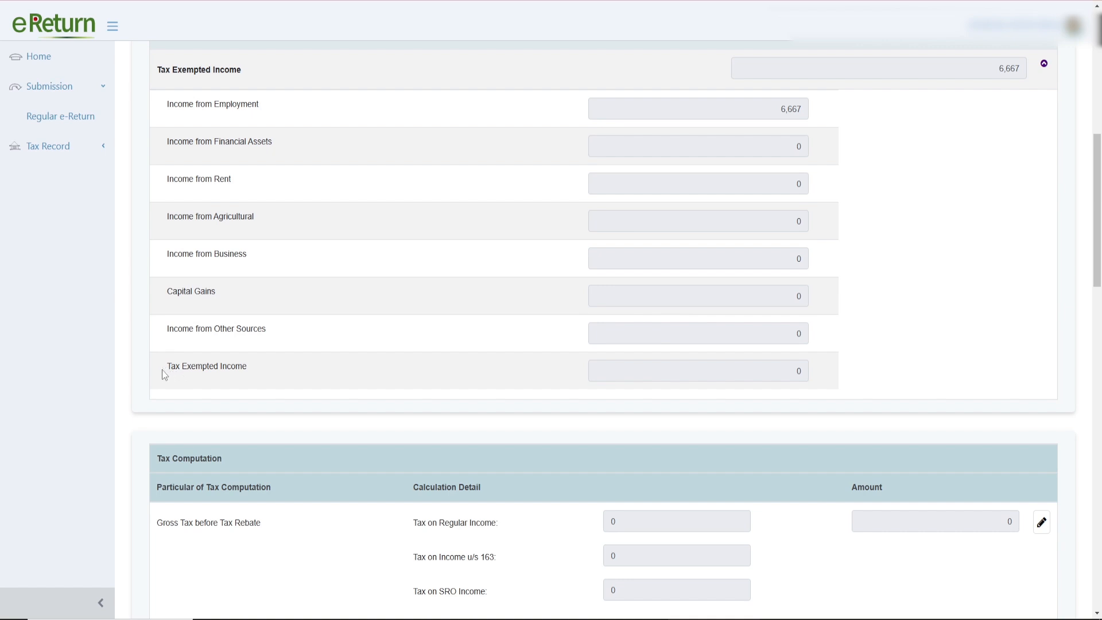
drag(165, 372, 416, 364)
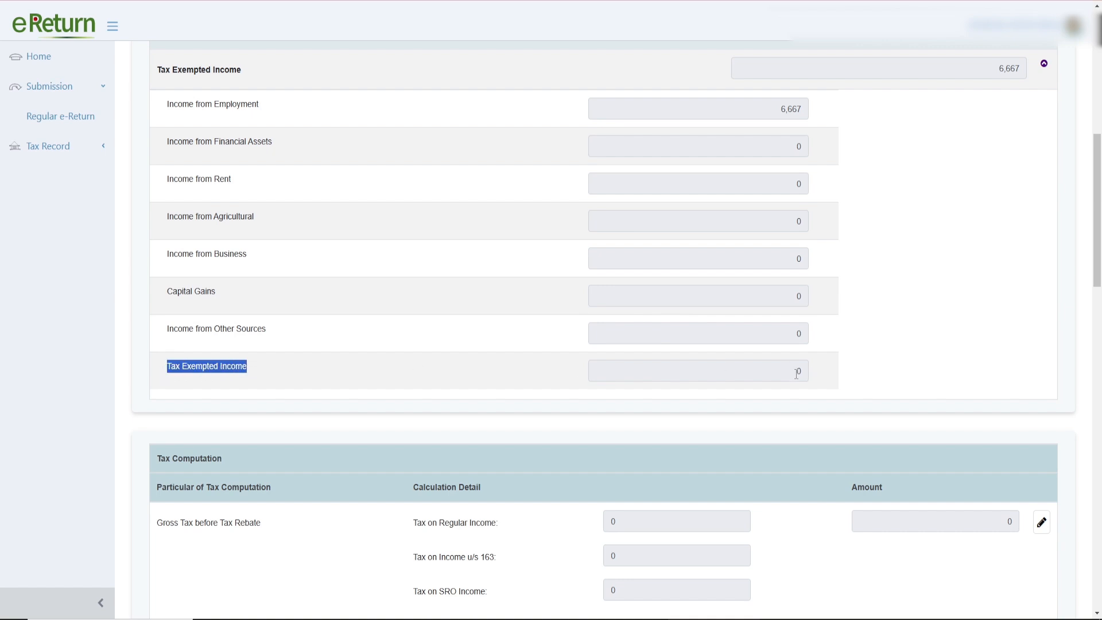
click(967, 357)
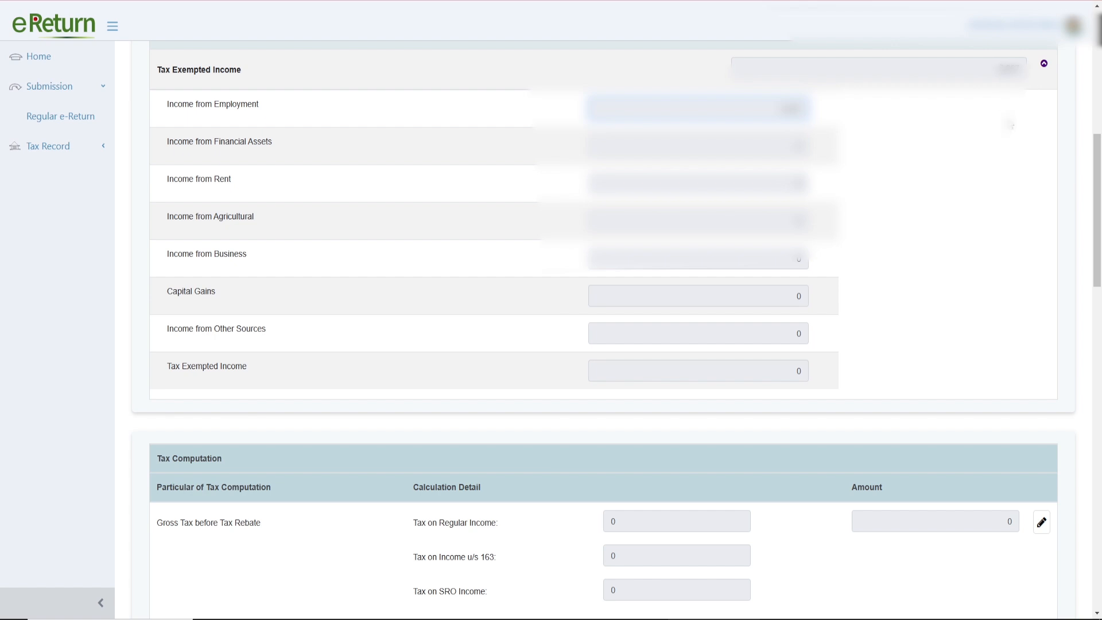
scroll(995, 298, down, 15)
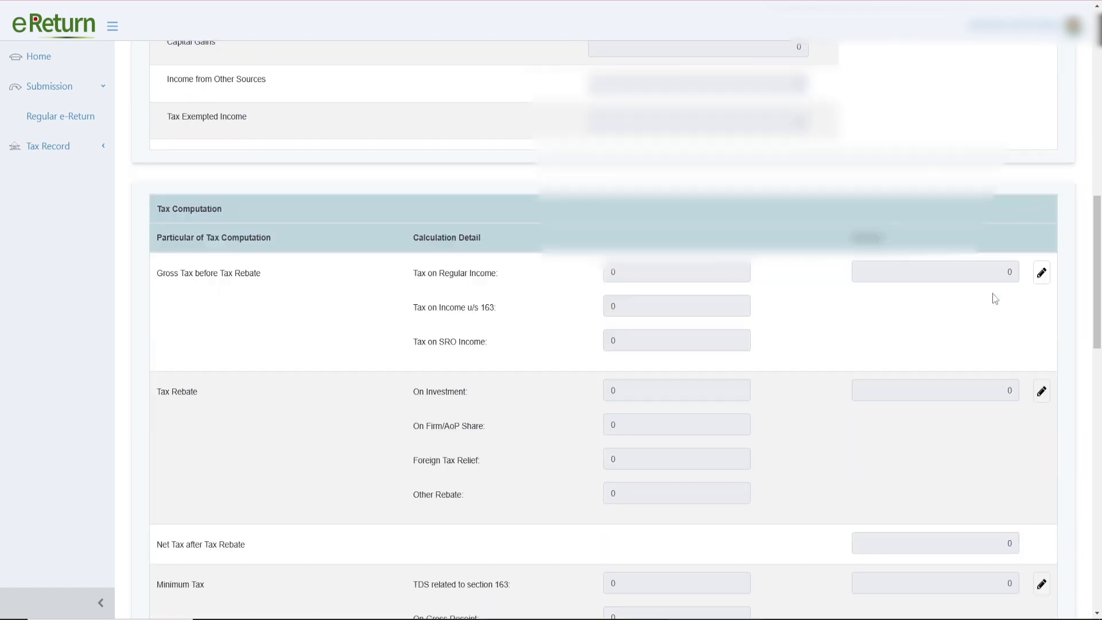
scroll(995, 298, down, 5)
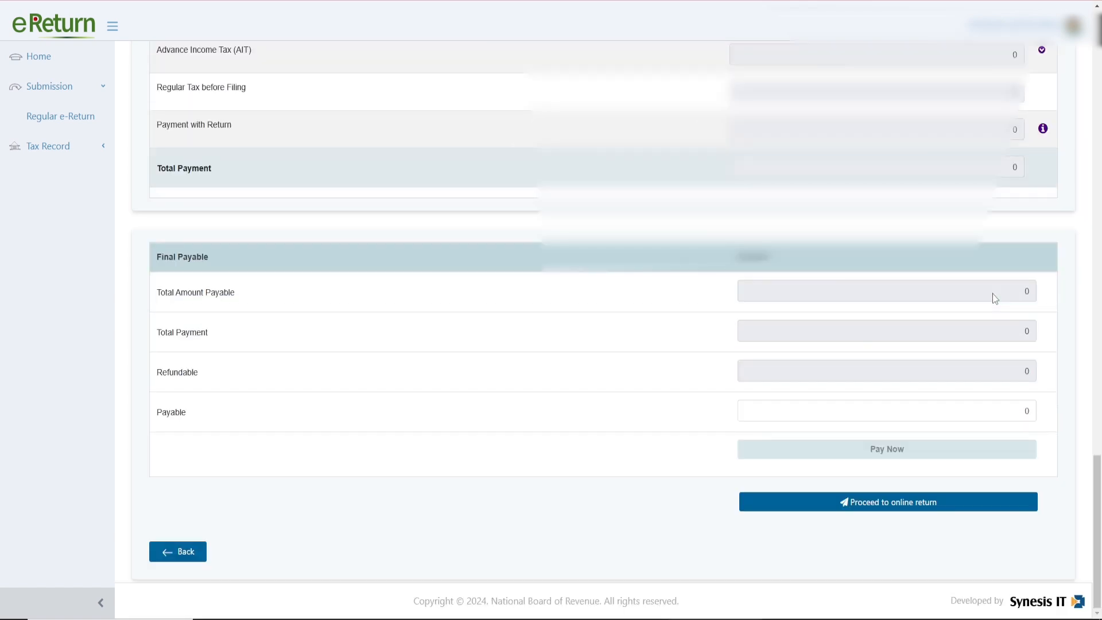
click(880, 502)
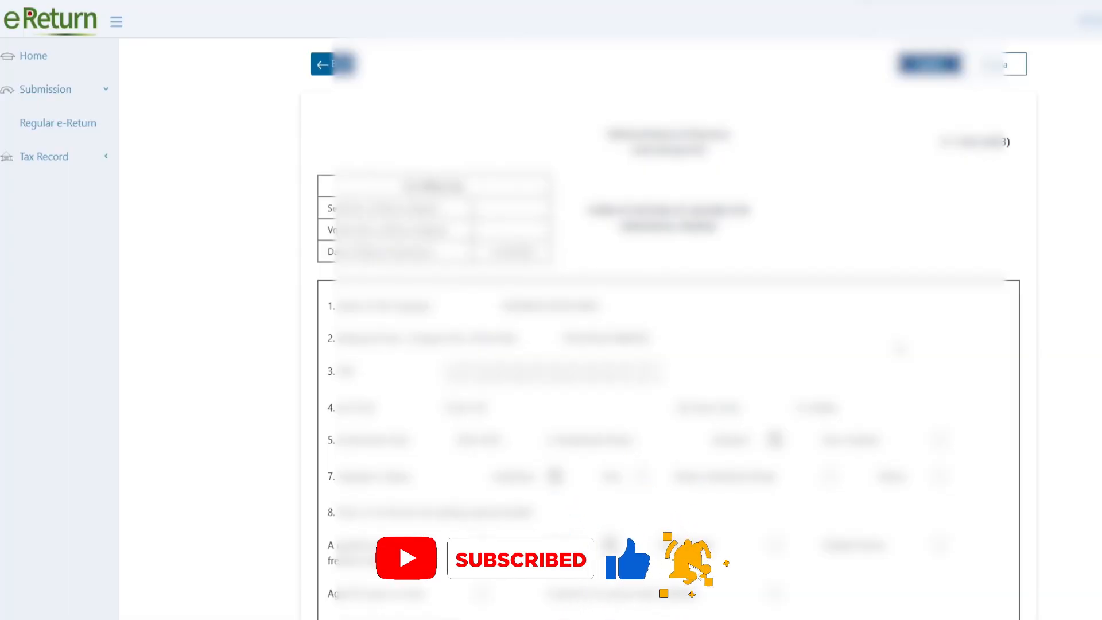
Scroll through the full return form to check it, then submit it from the Instructions section
scroll(666, 344, down, 15)
scroll(666, 344, down, 15)
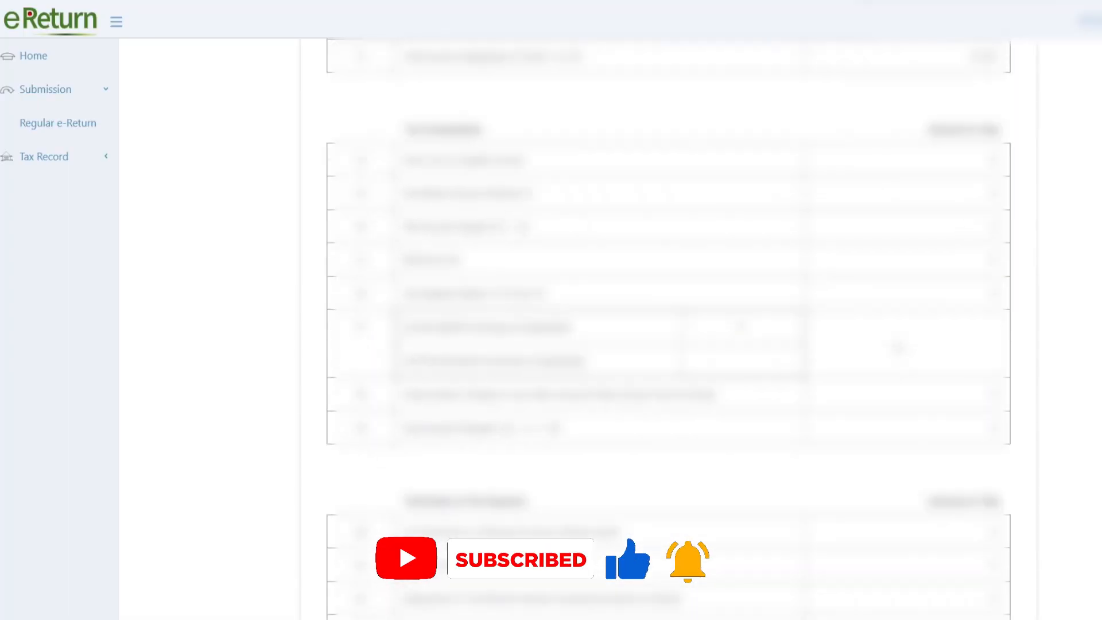
scroll(666, 344, up, 13)
scroll(666, 344, up, 15)
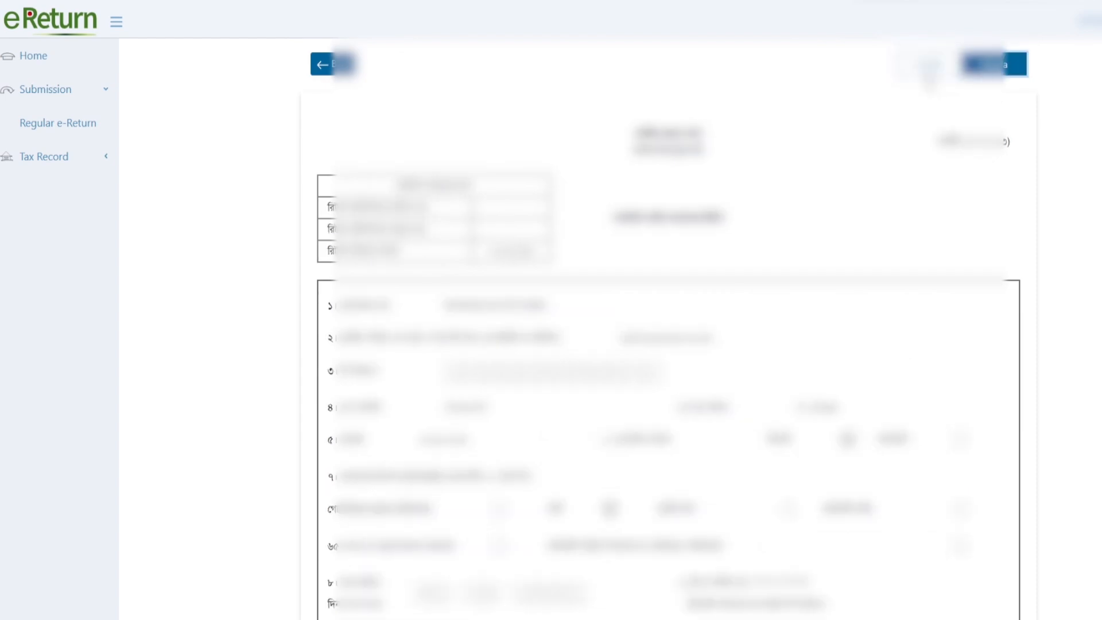
scroll(967, 297, down, 15)
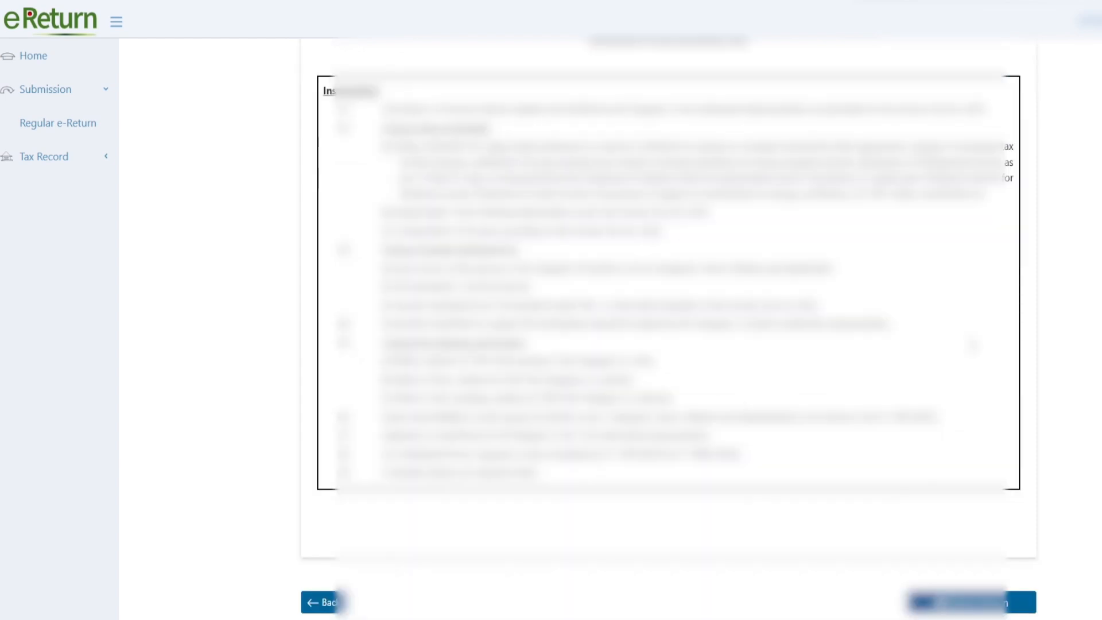
scroll(972, 345, up, 10)
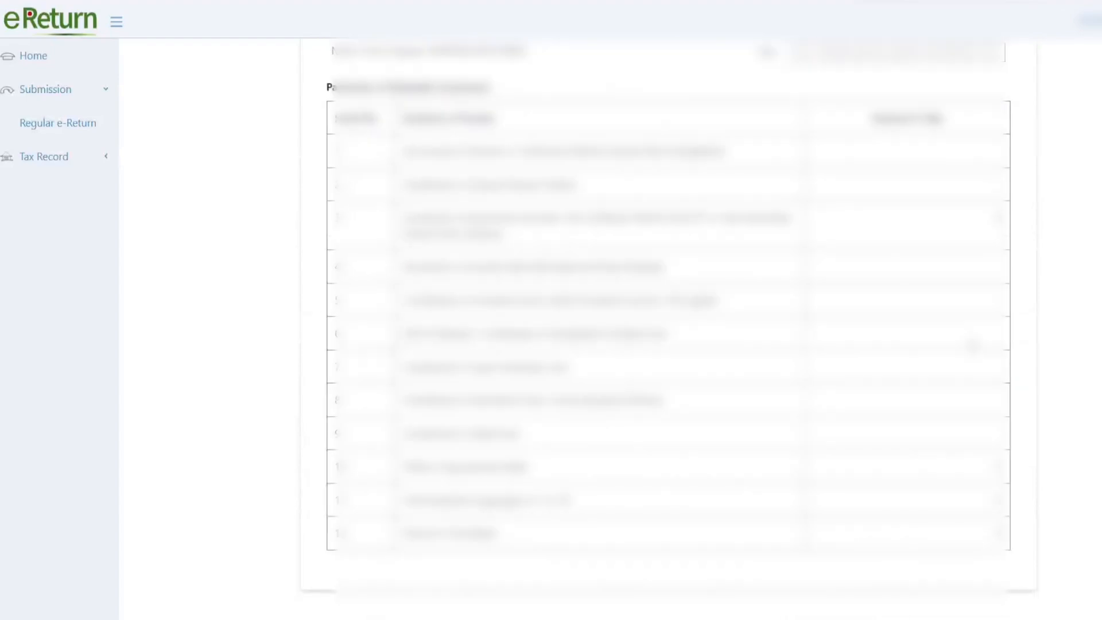
scroll(666, 344, up, 10)
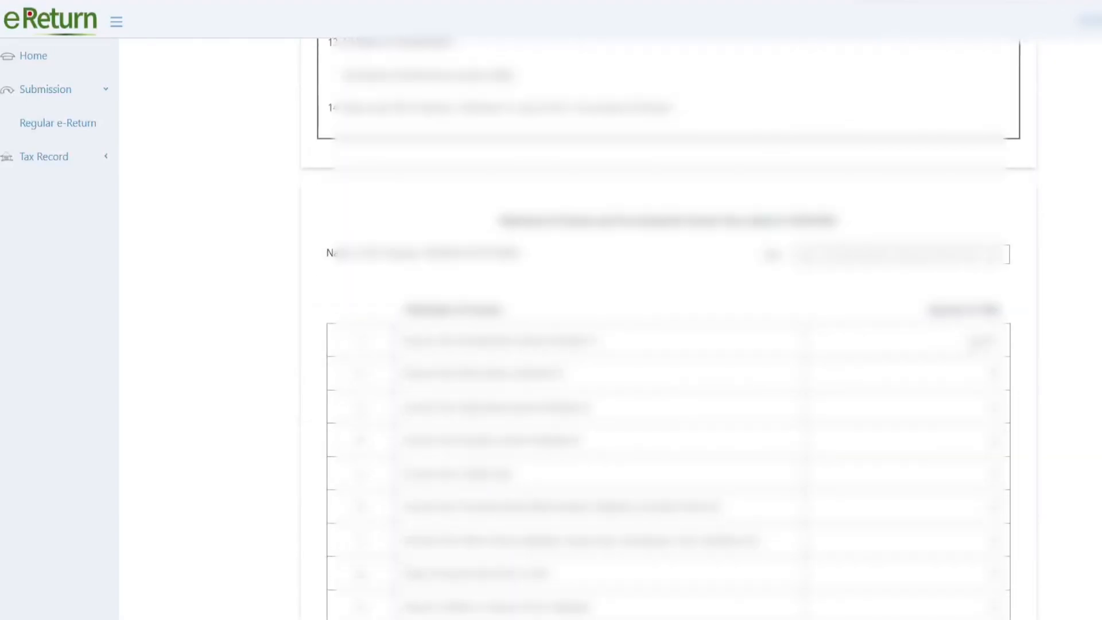
scroll(666, 344, up, 10)
scroll(973, 345, down, 2)
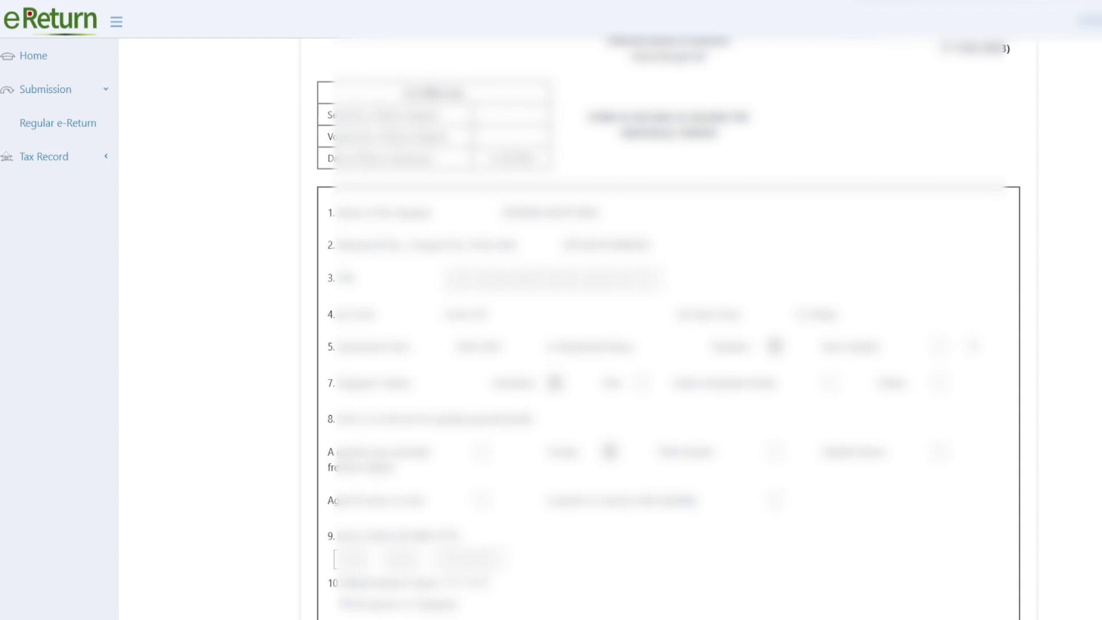
scroll(972, 345, down, 2)
scroll(972, 346, down, 4)
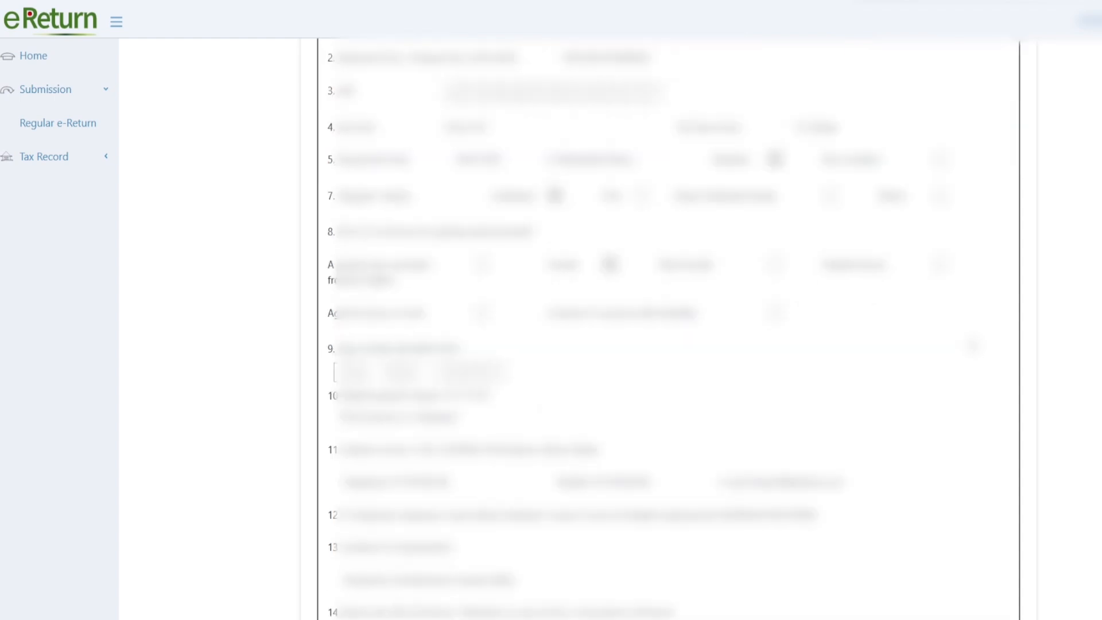
scroll(973, 345, down, 12)
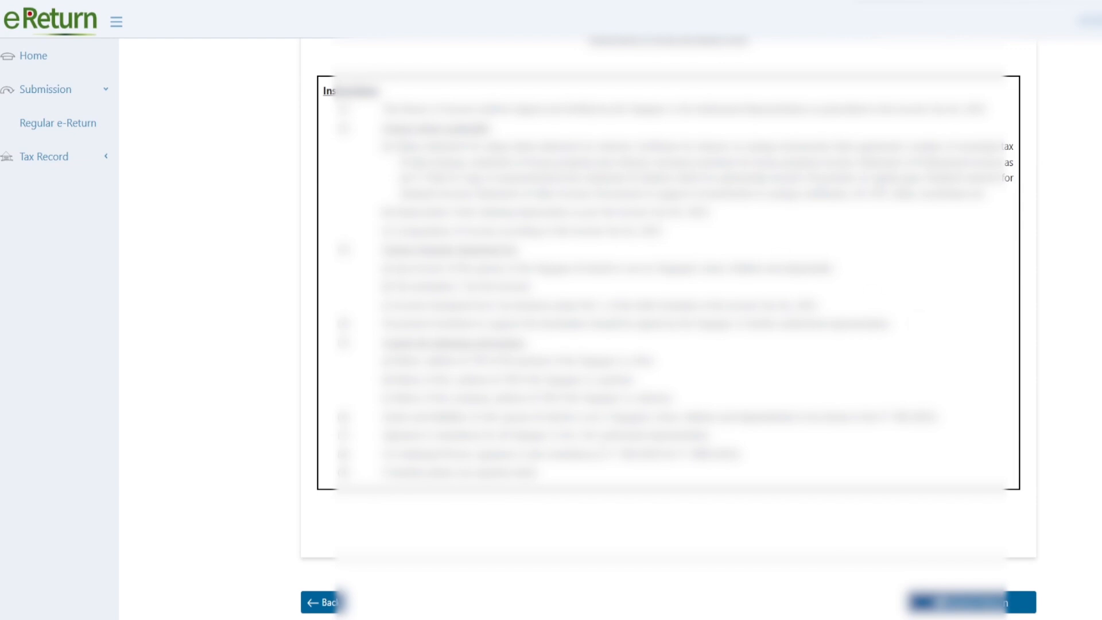
scroll(669, 328, up, 12)
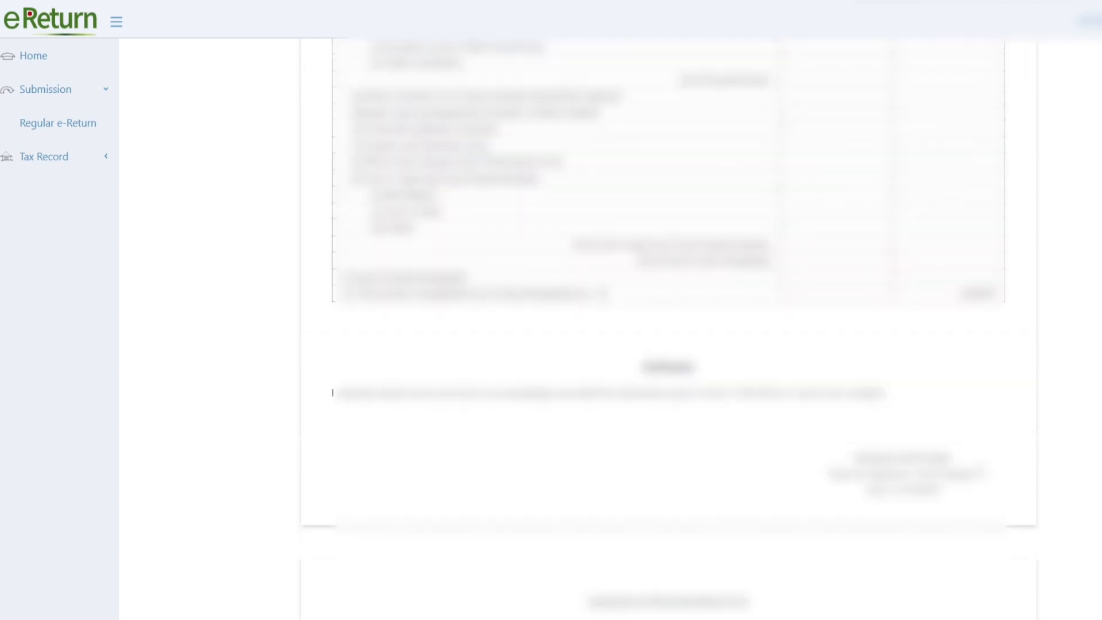
scroll(1061, 388, down, 12)
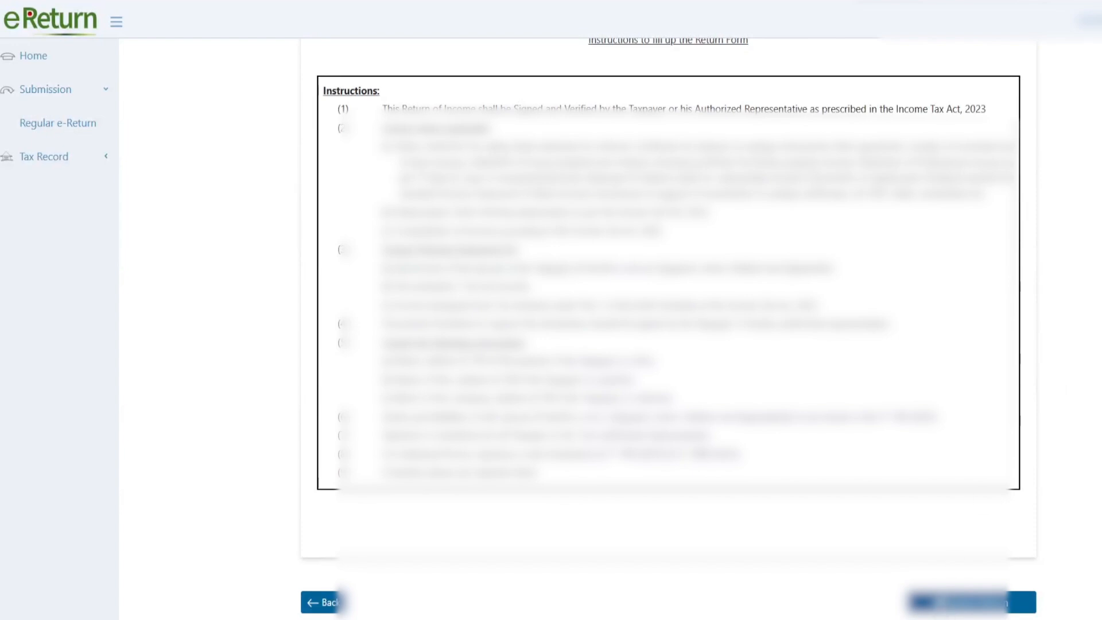
click(940, 605)
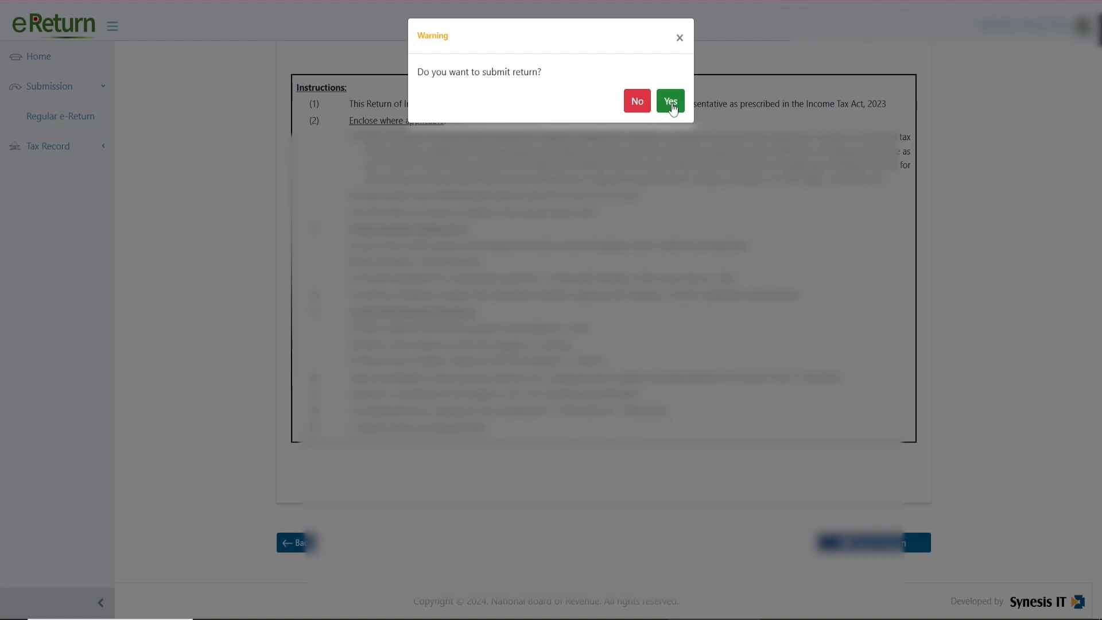
Confirm the submission warning, then open the Acknowledgement Receipt from the success page
click(671, 102)
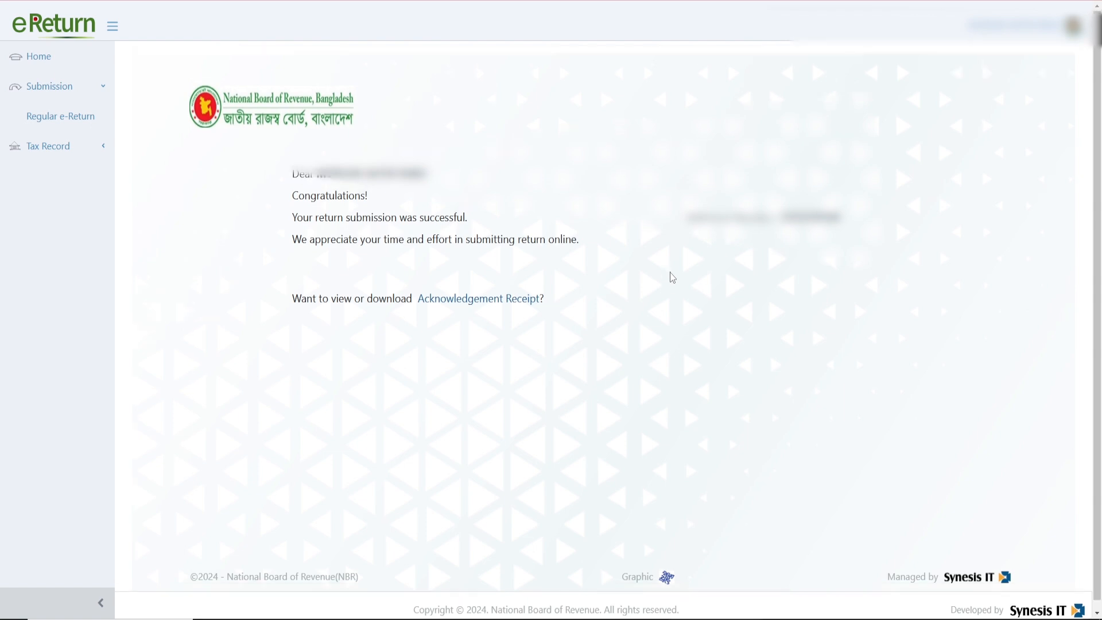
scroll(819, 391, down, 1)
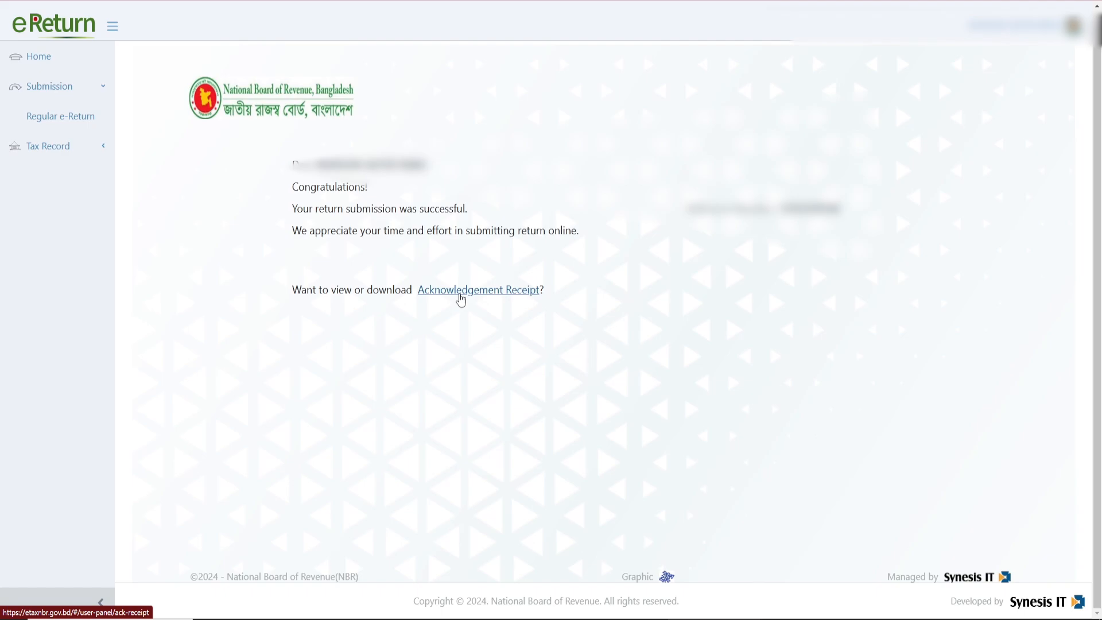
click(461, 299)
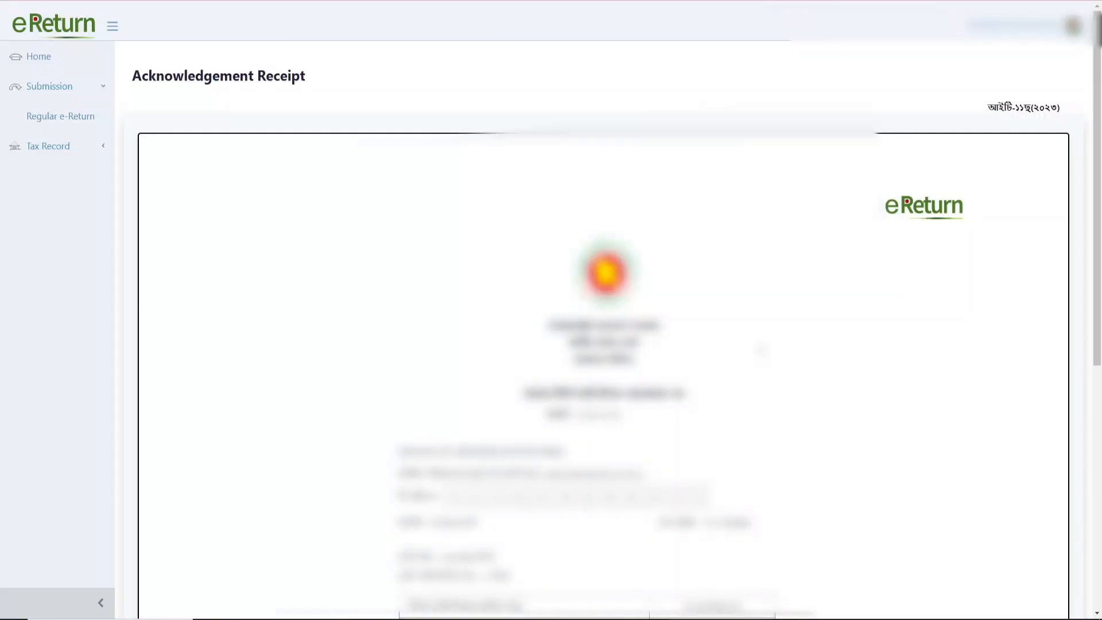
Download the acknowledgement receipt and save it as a PDF to the Desktop
scroll(896, 253, down, 10)
click(878, 488)
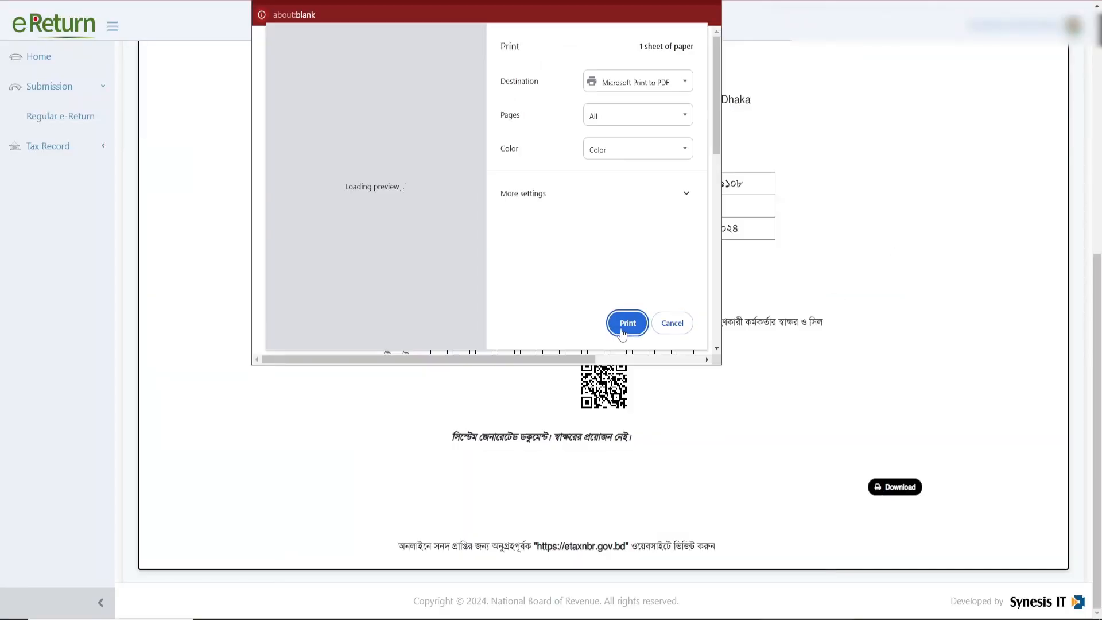
click(637, 82)
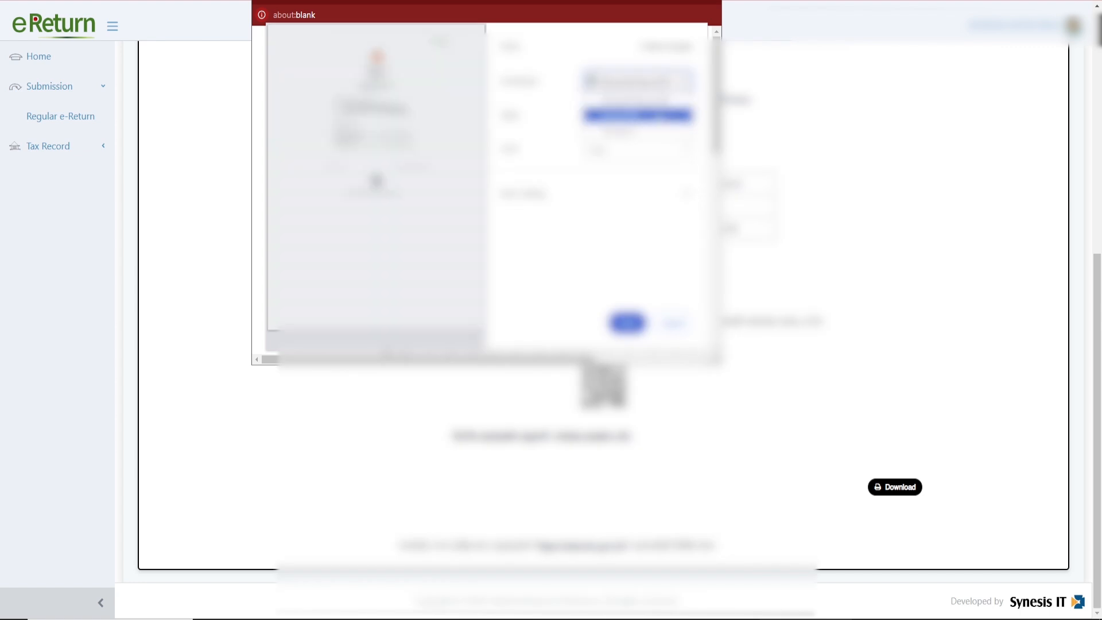
click(637, 114)
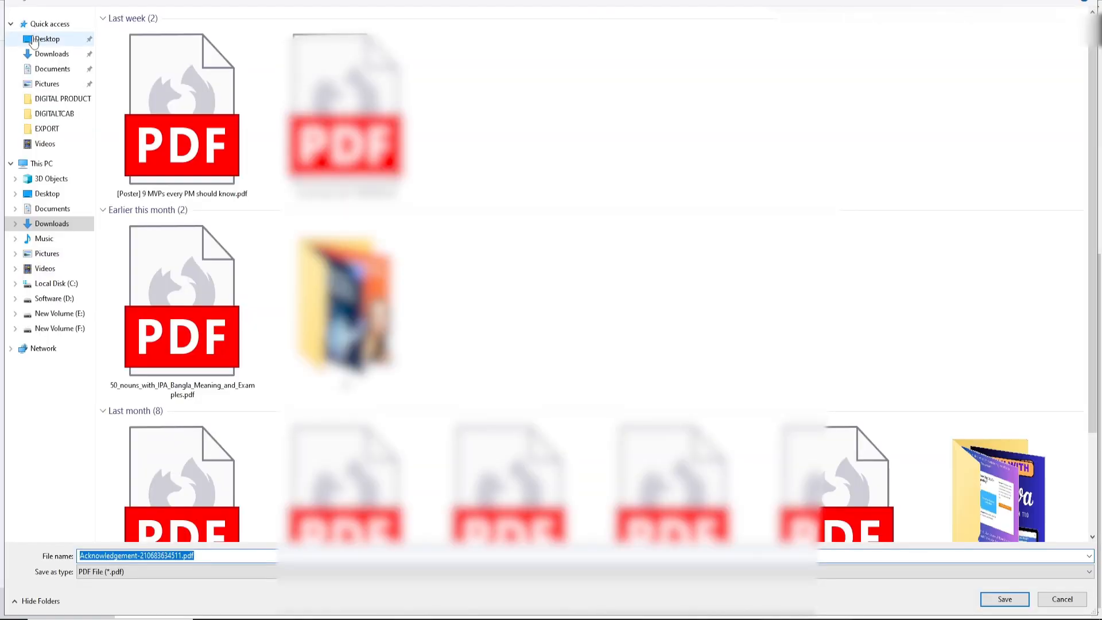
click(36, 43)
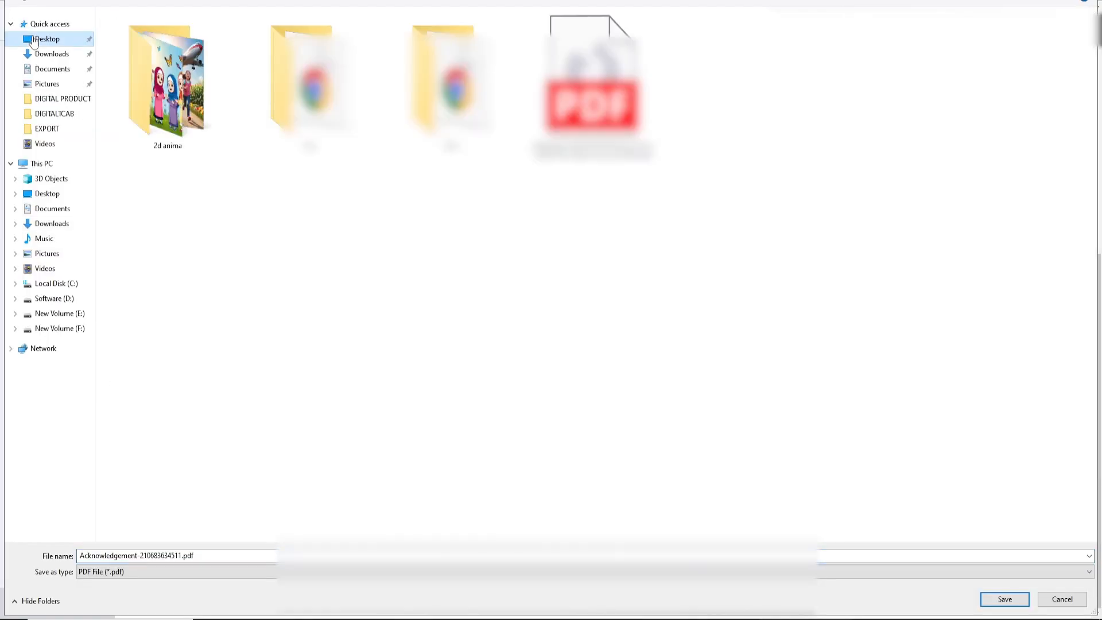
click(1003, 600)
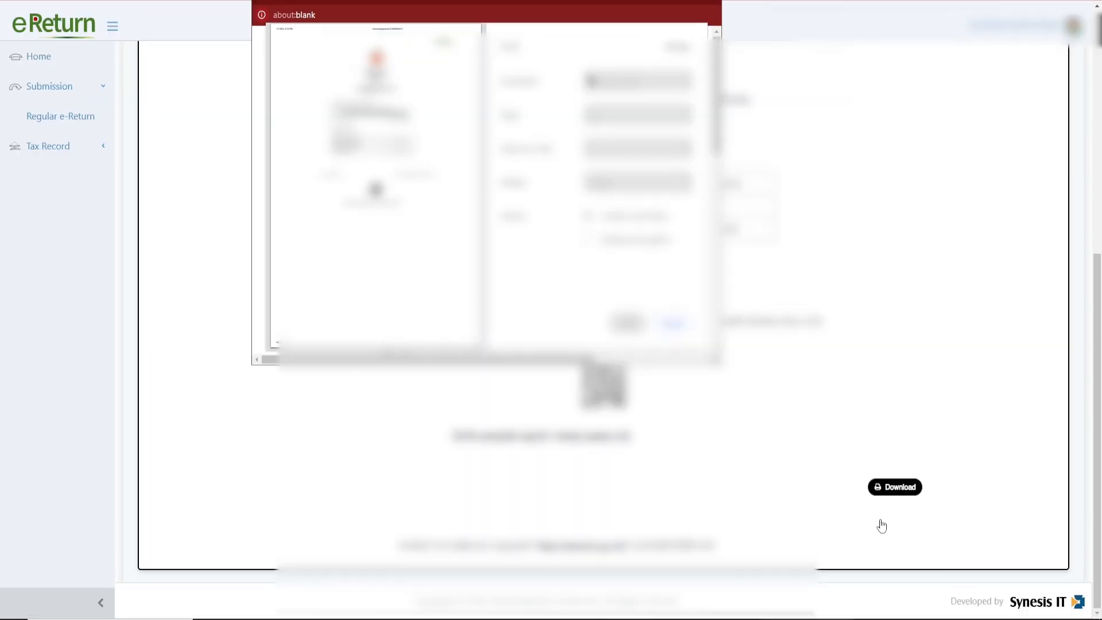
scroll(782, 344, up, 8)
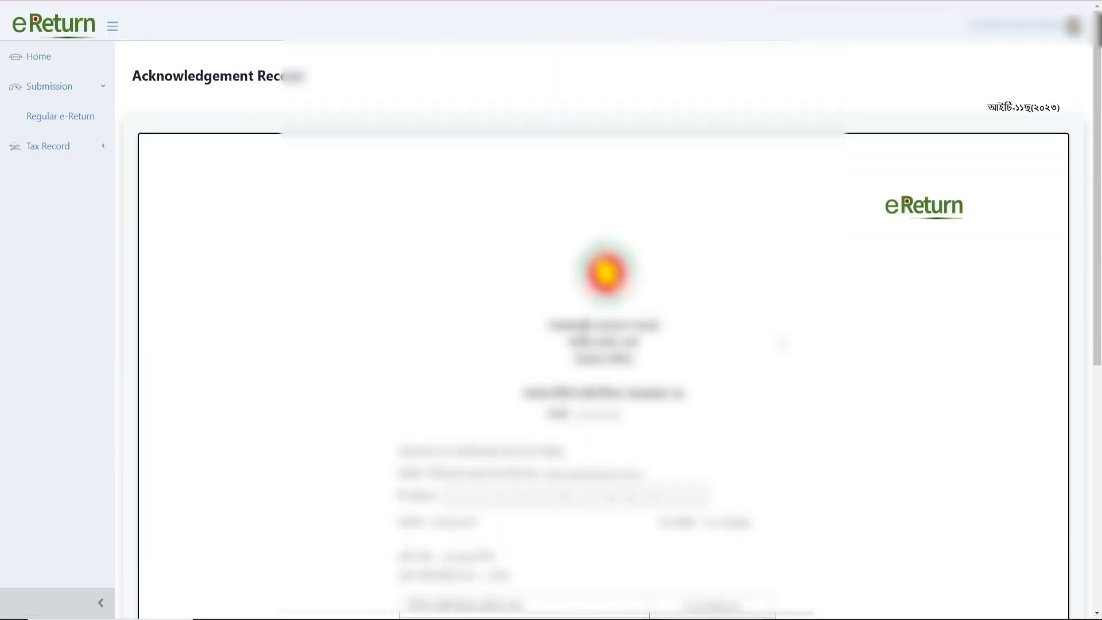
scroll(782, 345, down, 8)
scroll(782, 344, up, 8)
Leave the receipt page via Regular e-Return and go to the eReturn Home page
click(83, 123)
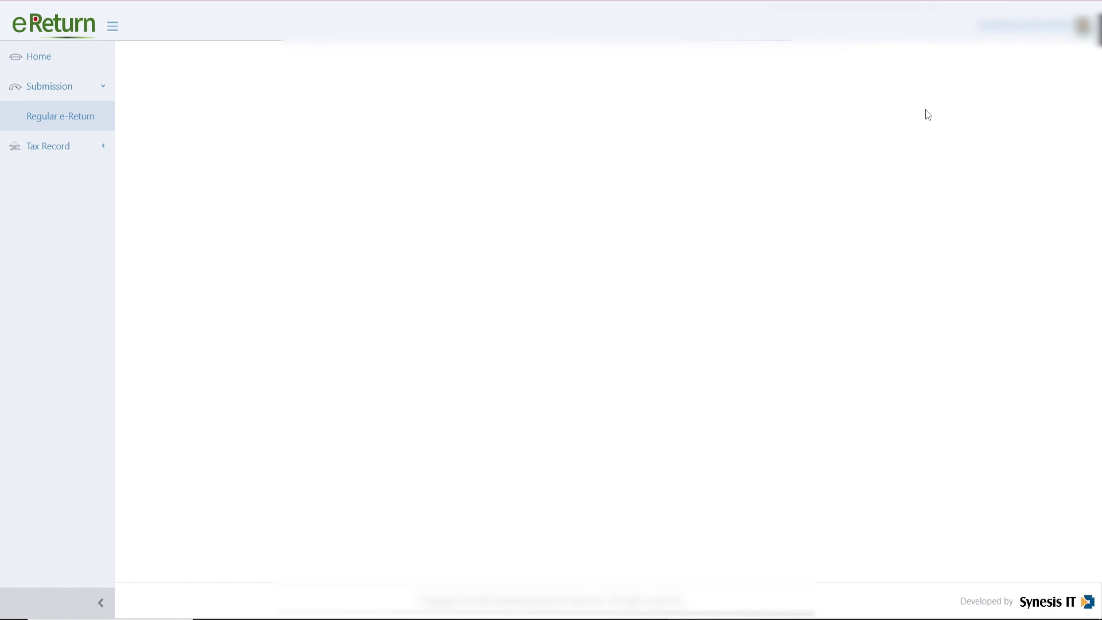
click(55, 58)
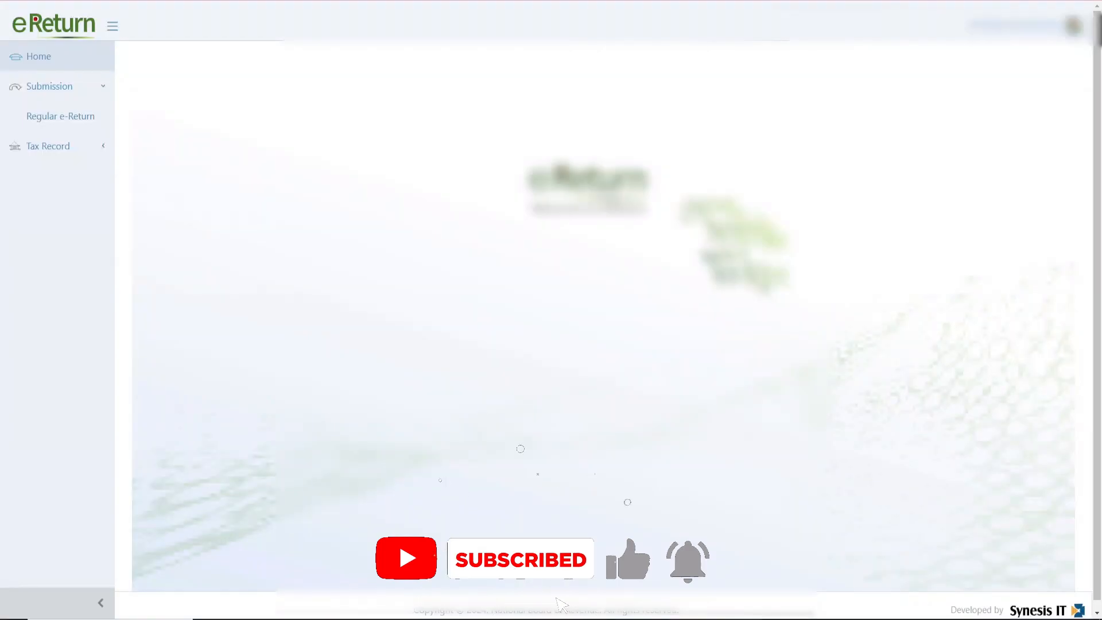